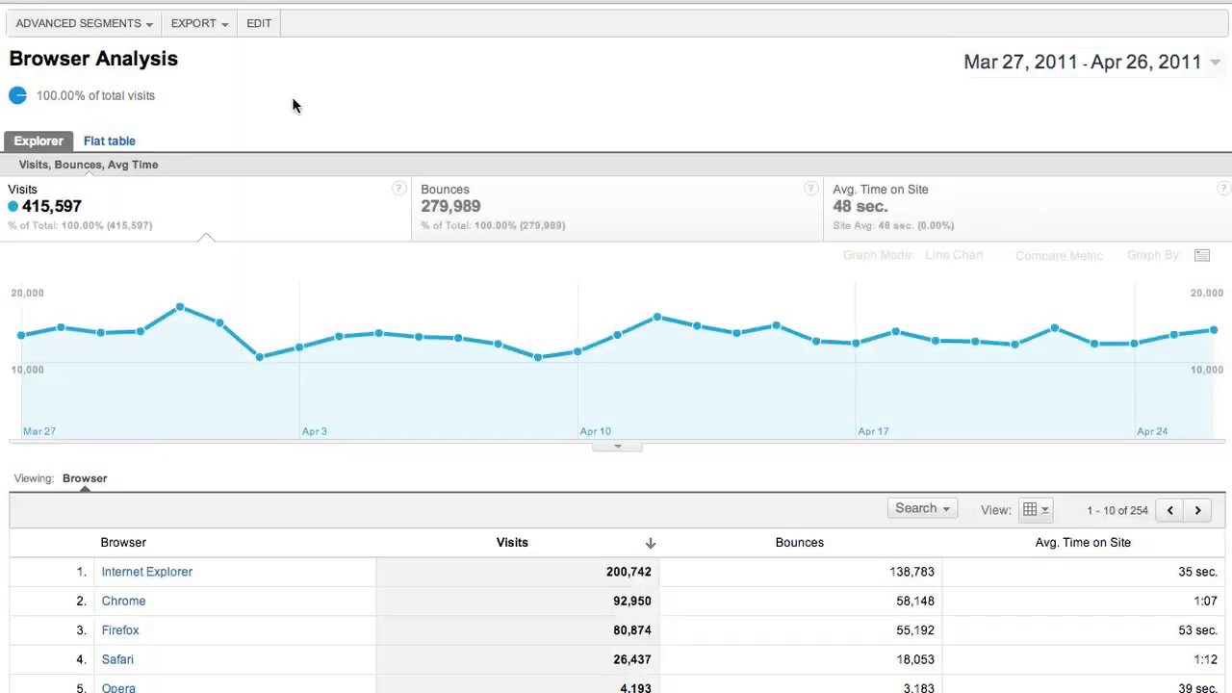
# Step: View the flat table of the existing Browser Analysis report
pyautogui.click(110, 141)
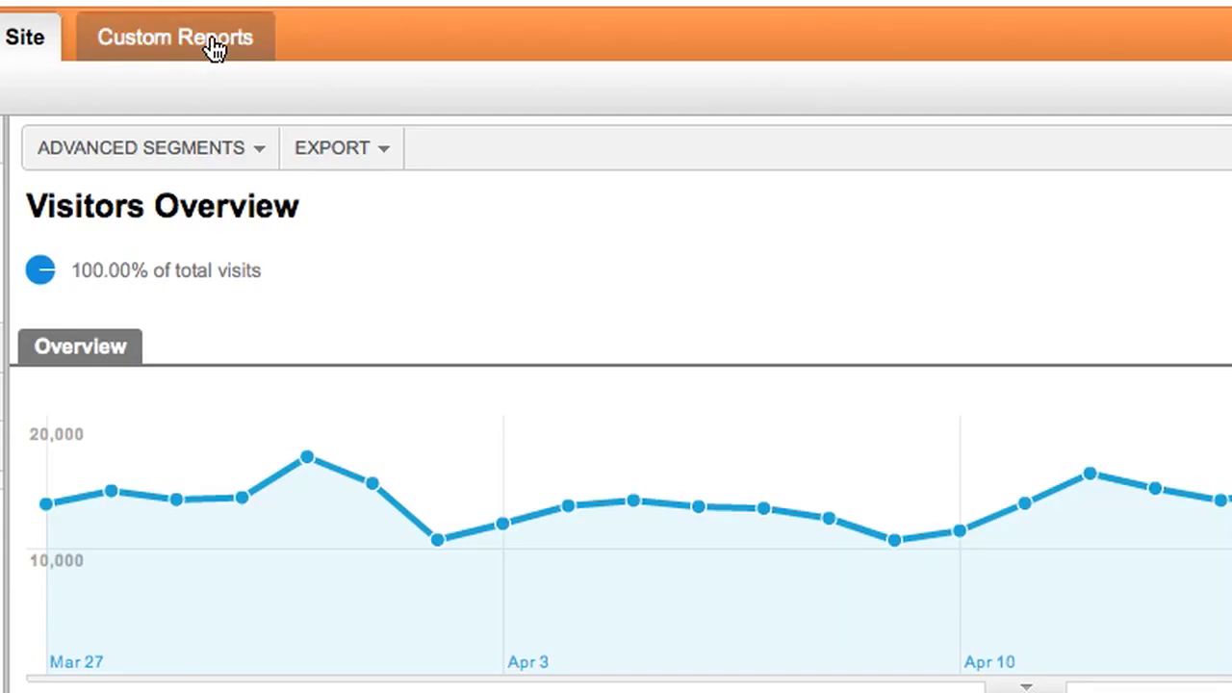
# Step: Create a new custom report named "Browser Analysis"
pyautogui.click(213, 40)
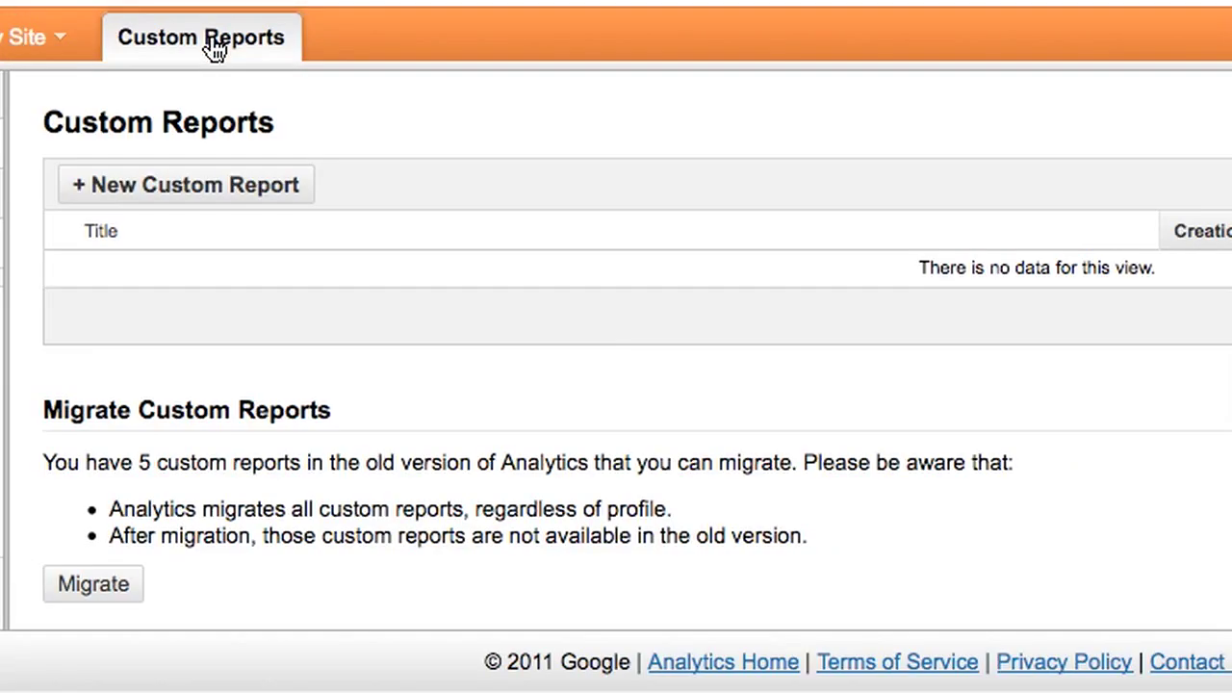
pyautogui.click(206, 199)
pyautogui.write('Brows')
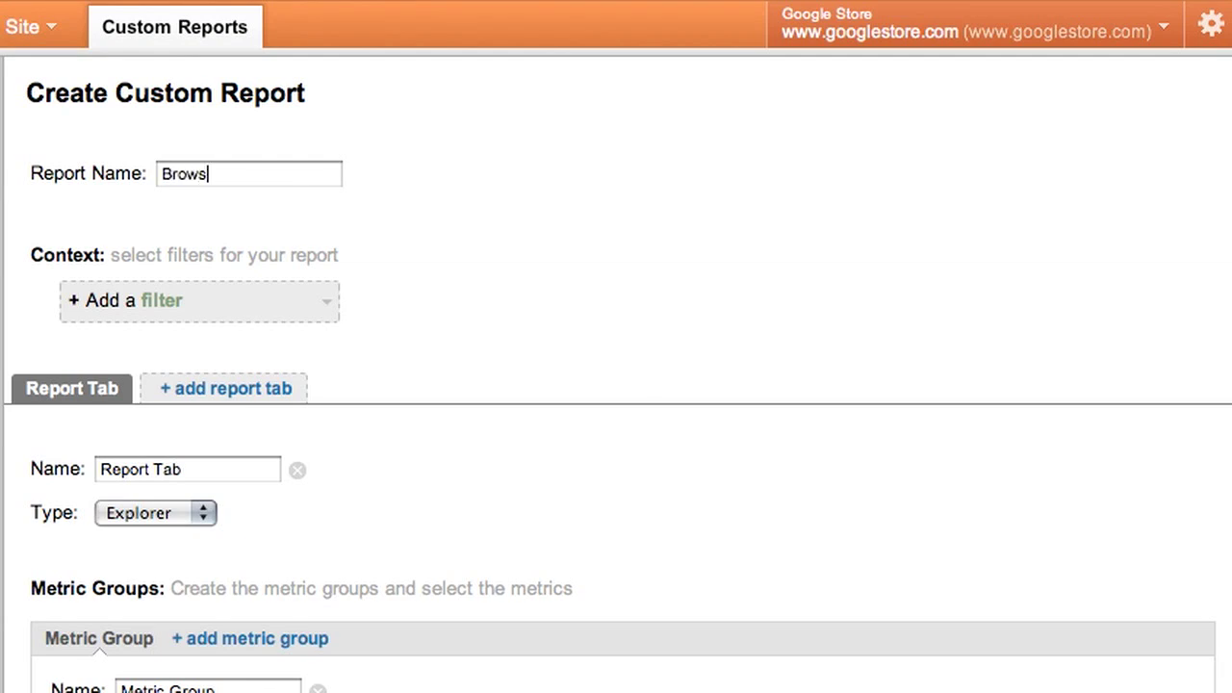
pyautogui.write('er Analysis')
# Step: Add a report filter that includes only the Region exactly matching "California"
pyautogui.click(251, 304)
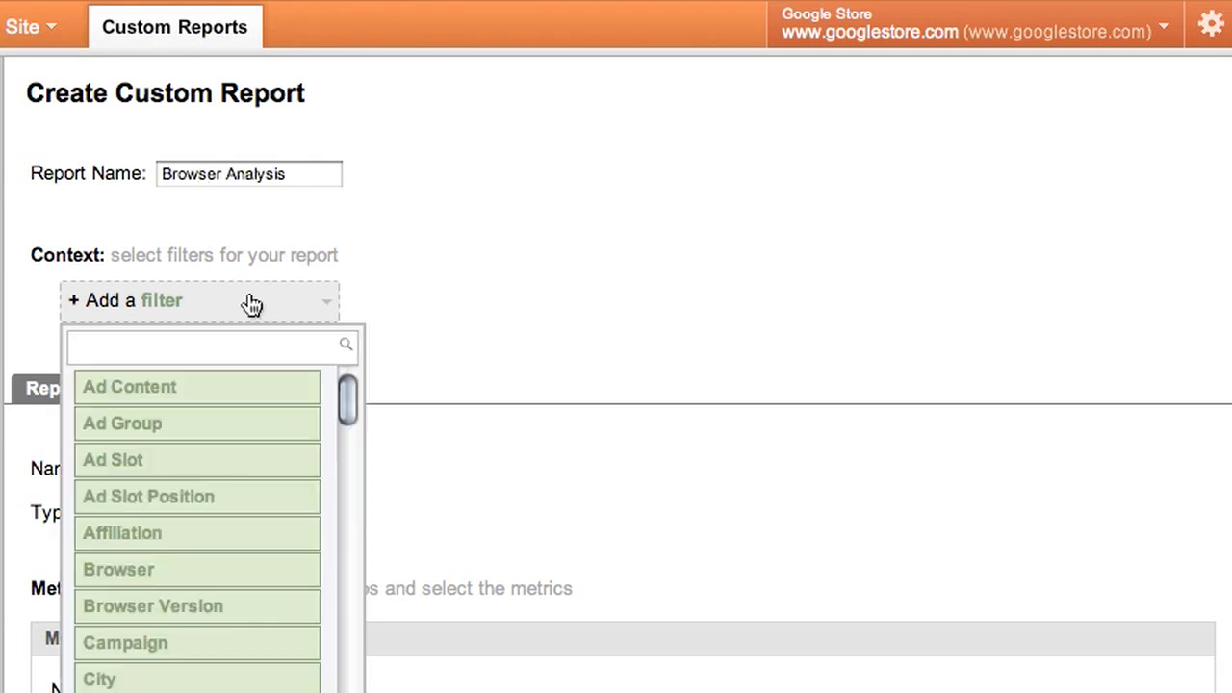
pyautogui.write('reg')
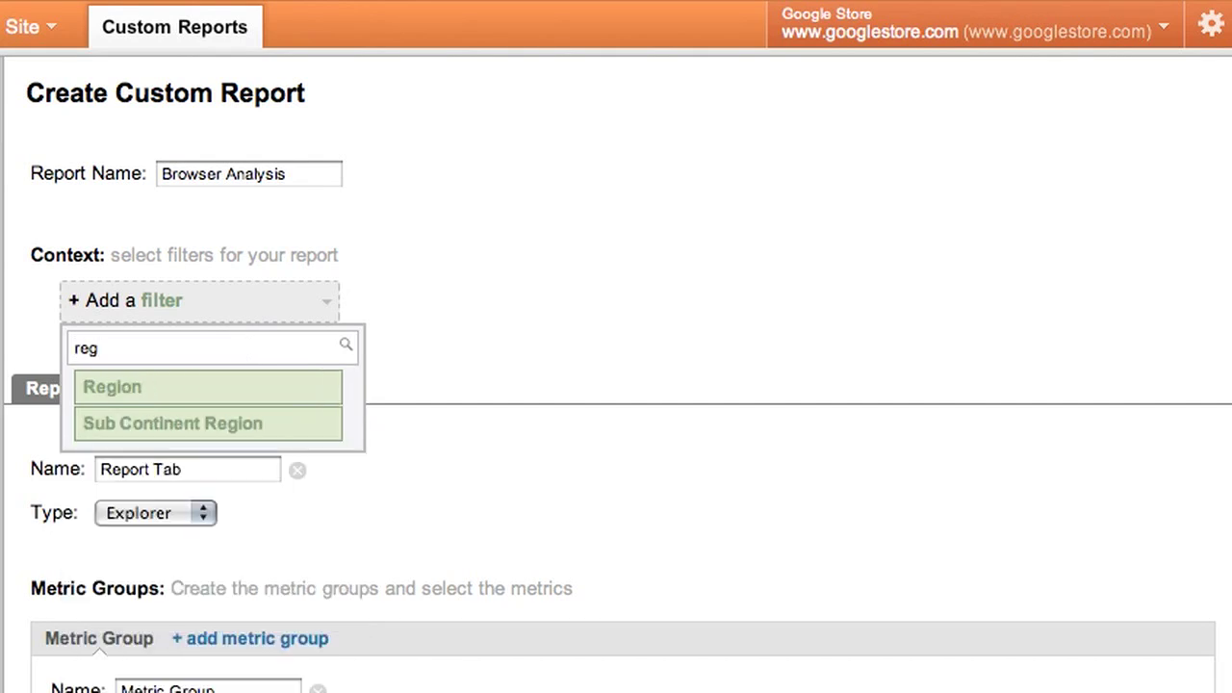
pyautogui.click(244, 385)
pyautogui.click(872, 305)
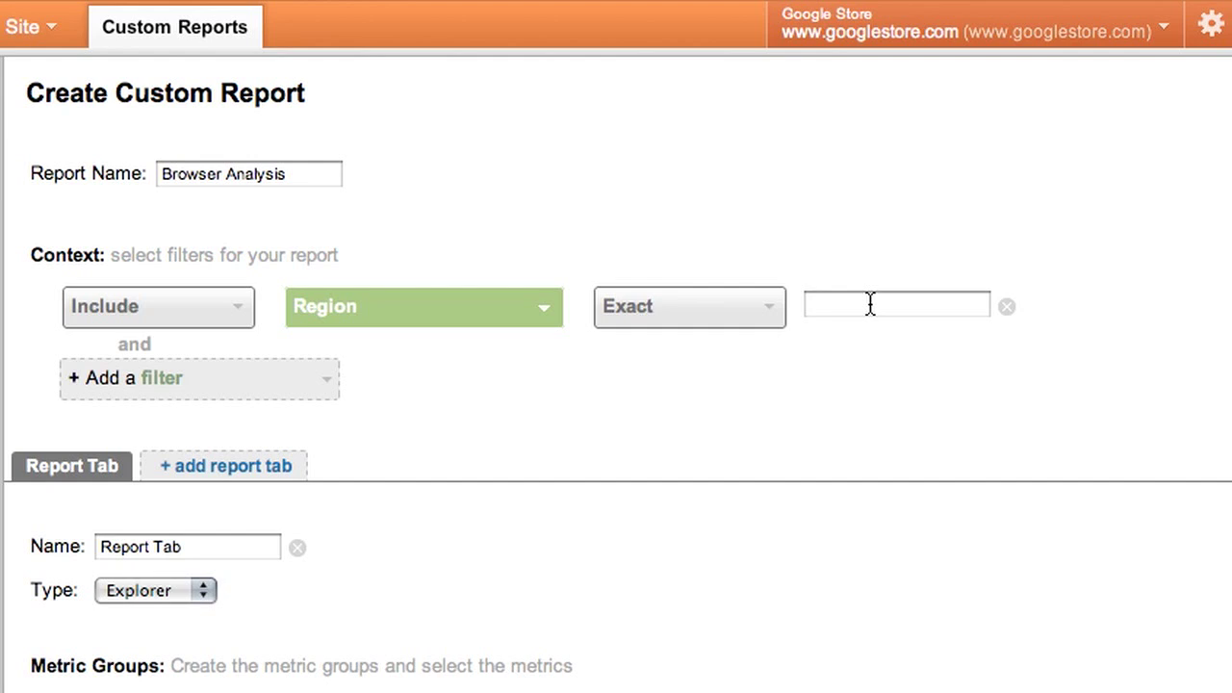
pyautogui.write('California')
# Step: Rename the default report tab "Explorer" and add a second tab named "Flat Table" with the Flat Table type
pyautogui.tripleClick(156, 546)
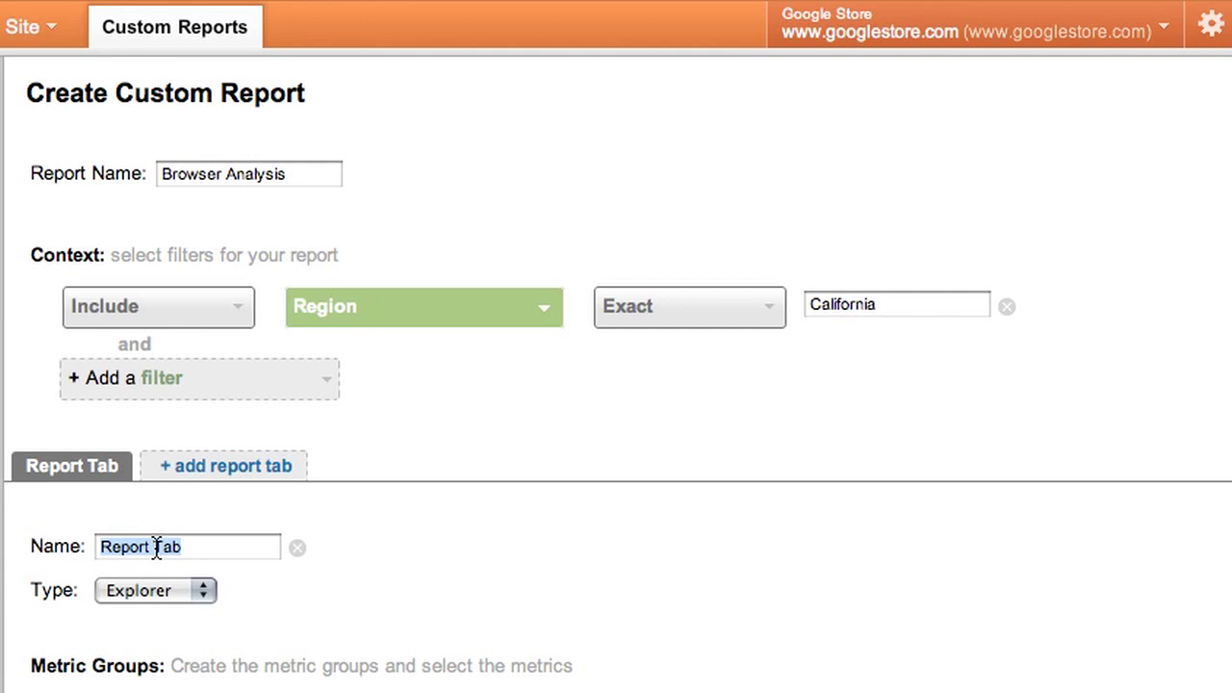
pyautogui.write('Explorer')
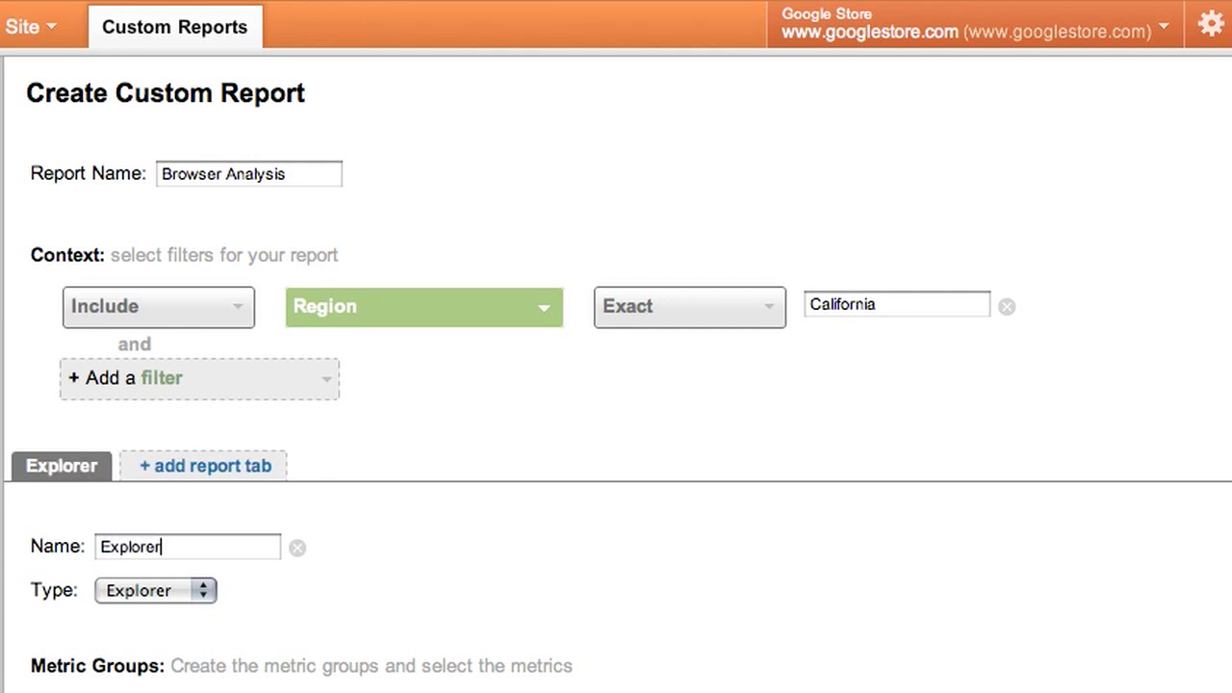
pyautogui.click(206, 472)
pyautogui.tripleClick(180, 548)
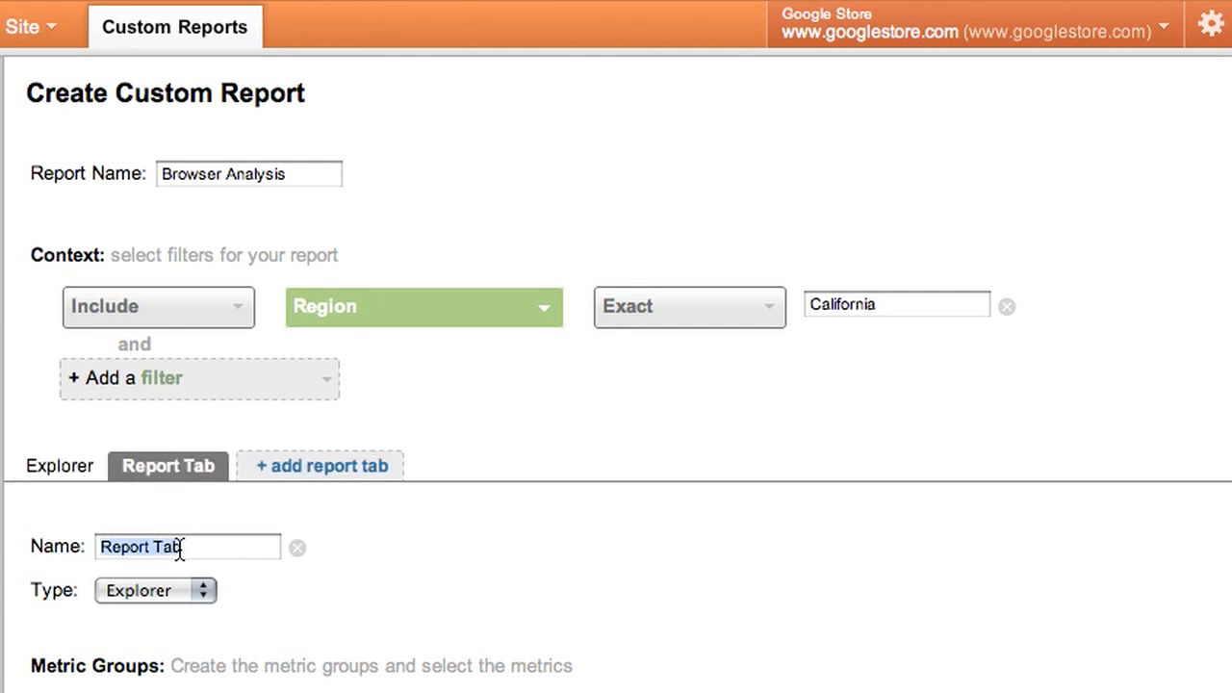
pyautogui.write('Flat Table')
pyautogui.click(203, 590)
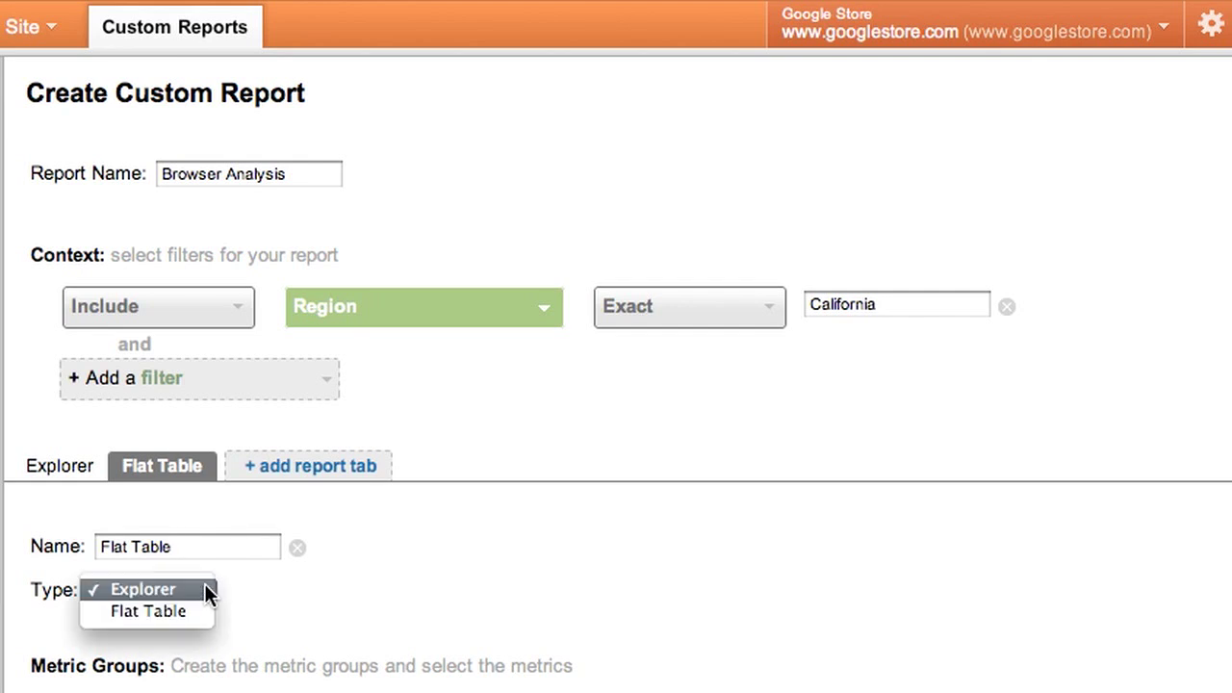
pyautogui.click(198, 608)
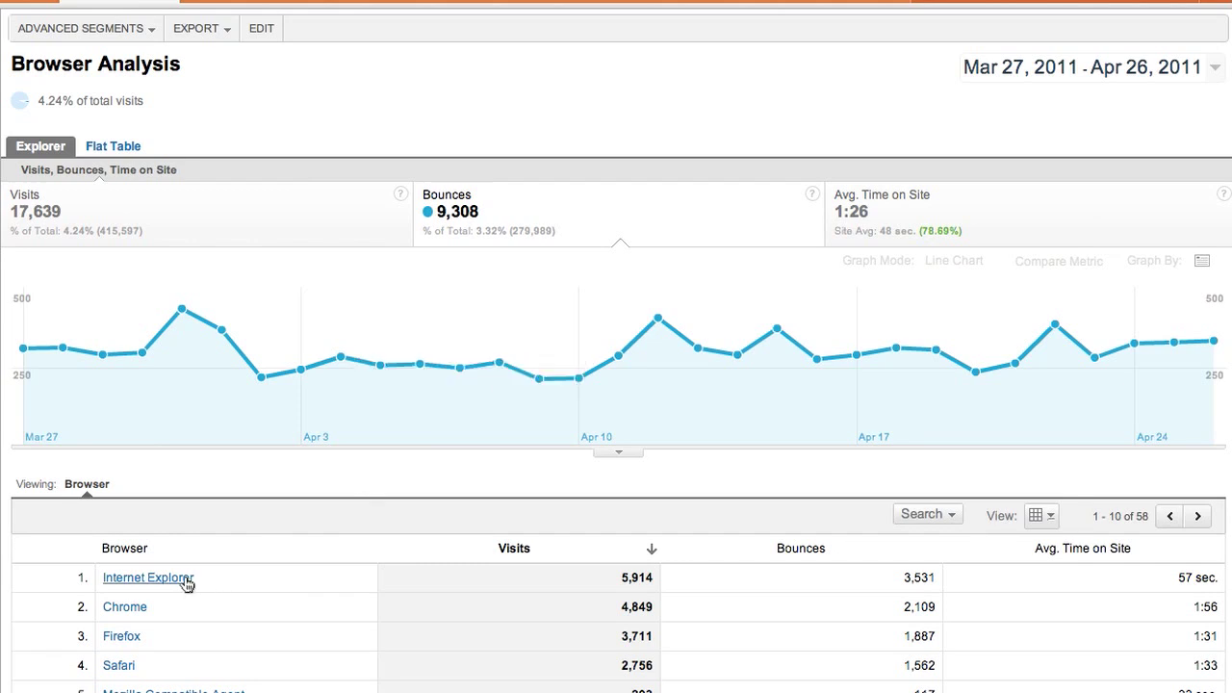
# Step: Examine the finished report's browser drilldown and its flat table of browsers and operating systems
pyautogui.click(134, 617)
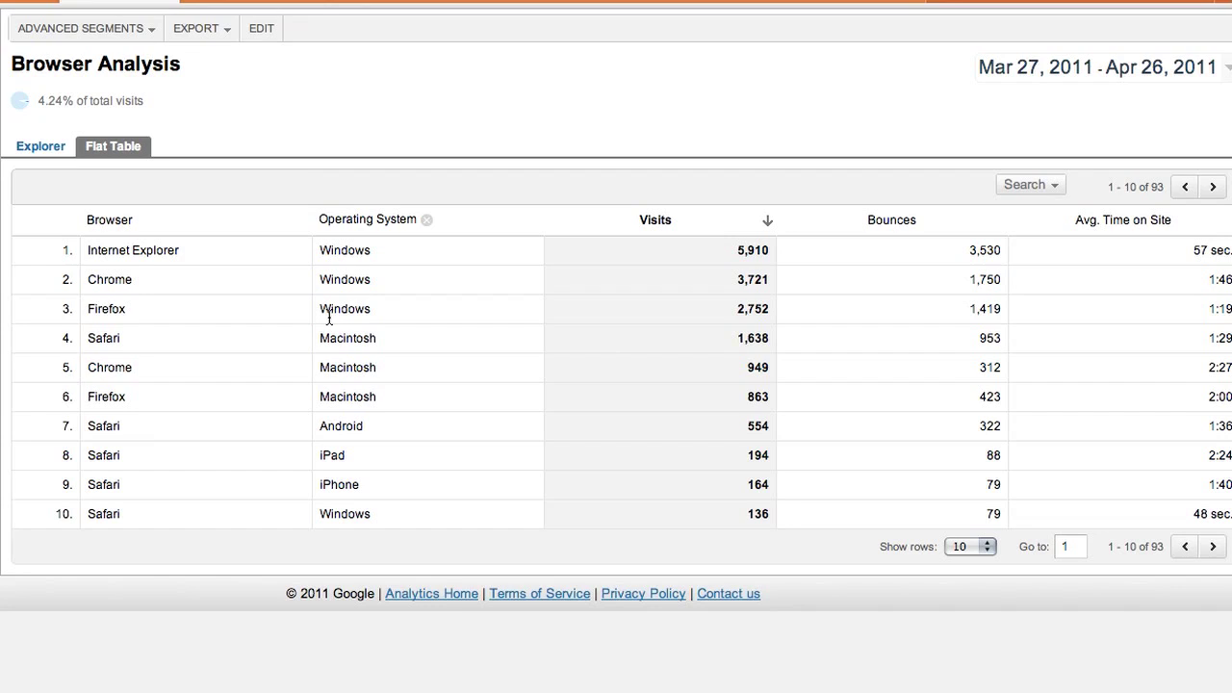
pyautogui.click(222, 35)
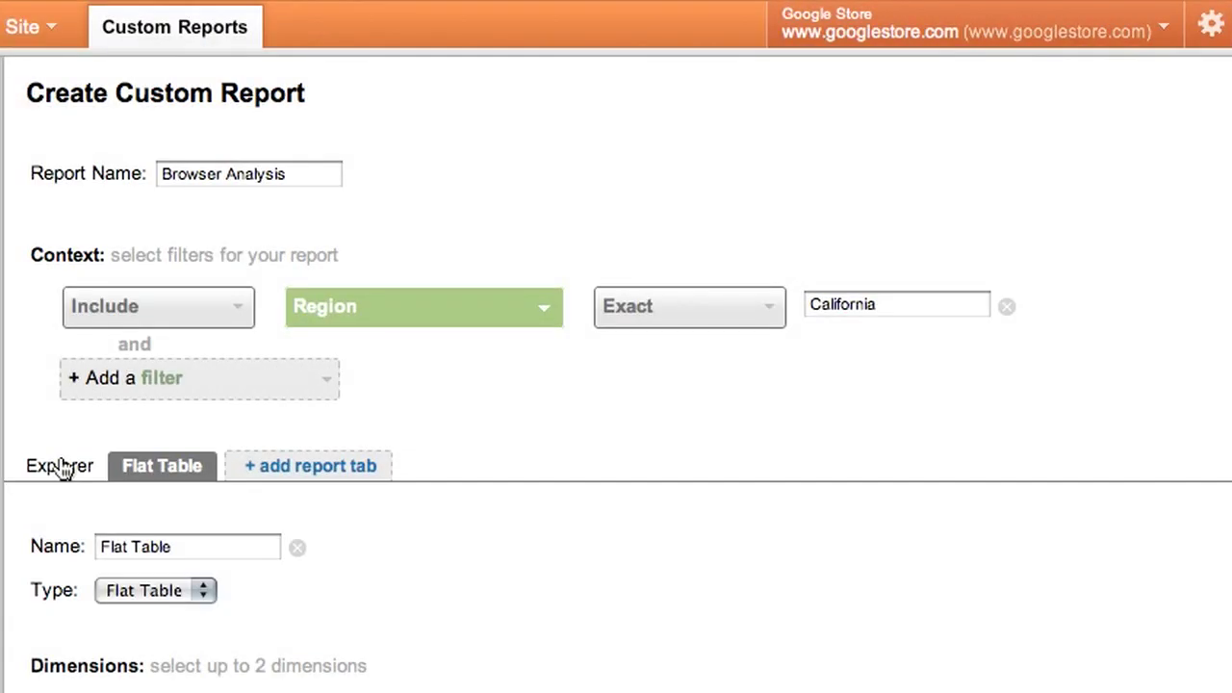
# Step: Name the Explorer tab's metric group "Visits, Bounces, Time on Site"
pyautogui.click(61, 468)
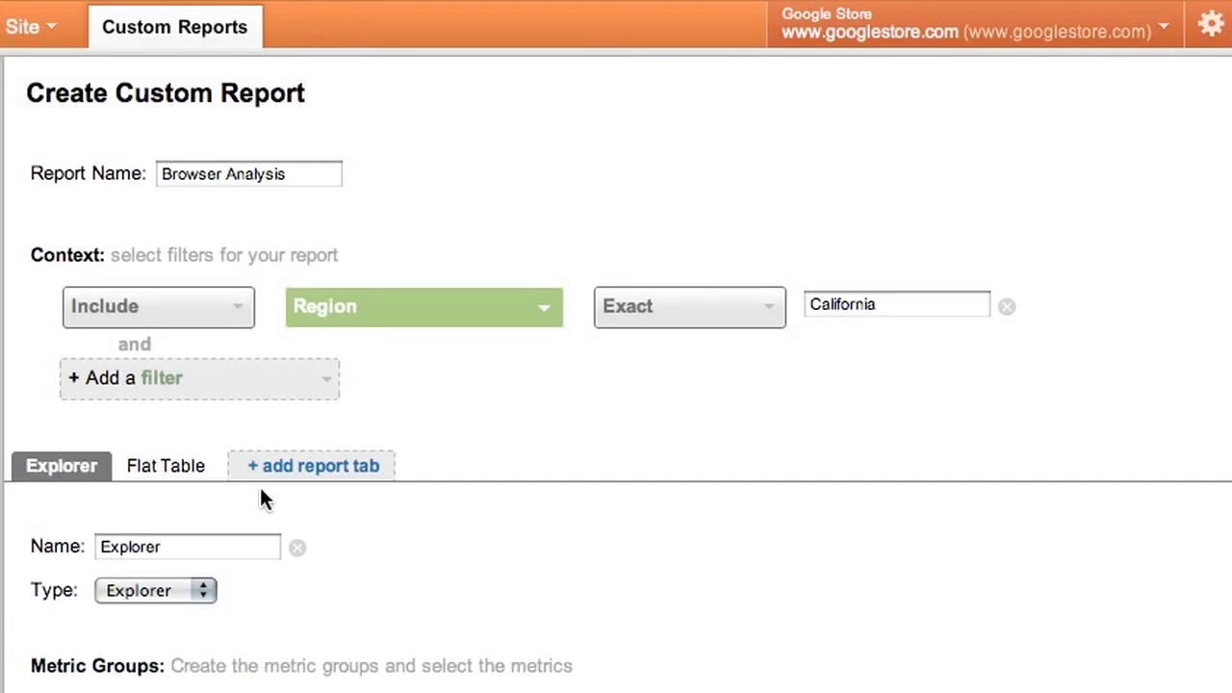
pyautogui.scroll(-5, 556, 510)
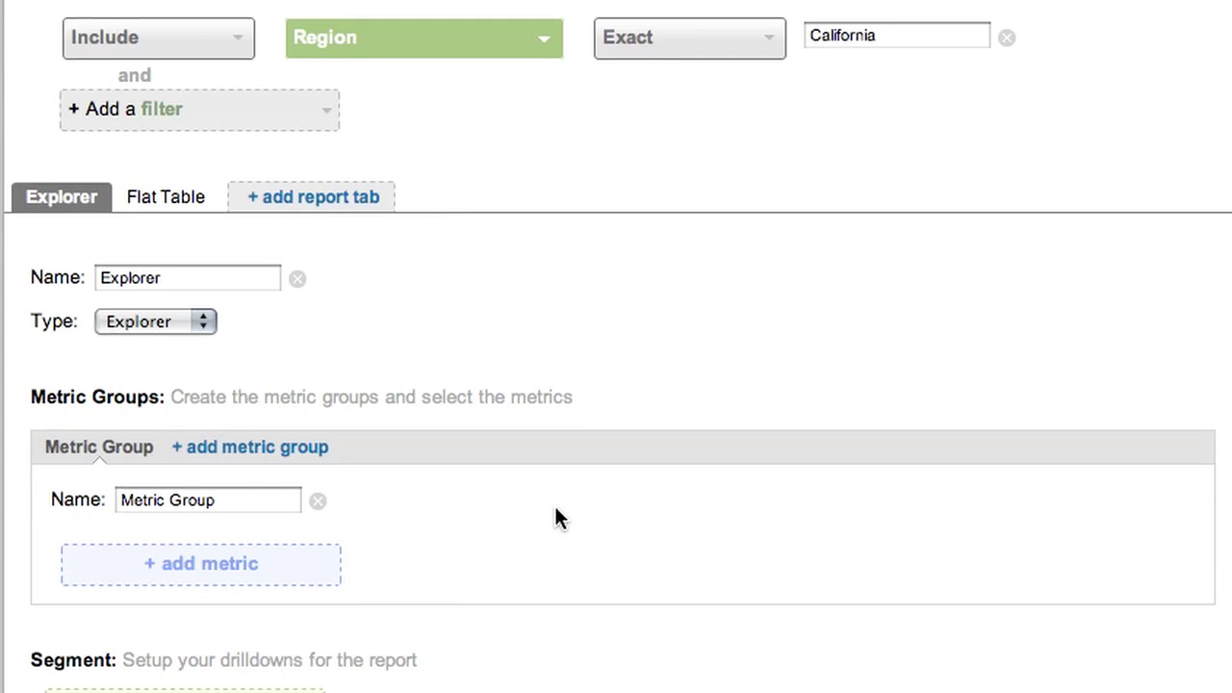
pyautogui.scroll(-1, 559, 518)
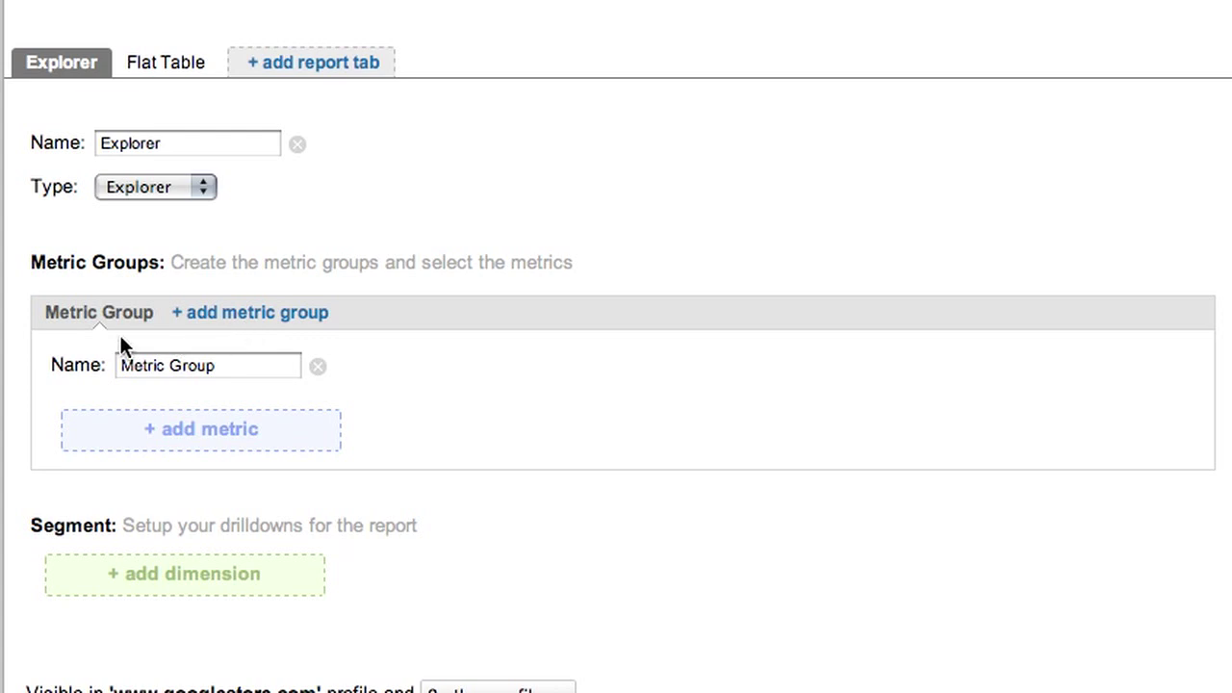
pyautogui.tripleClick(212, 372)
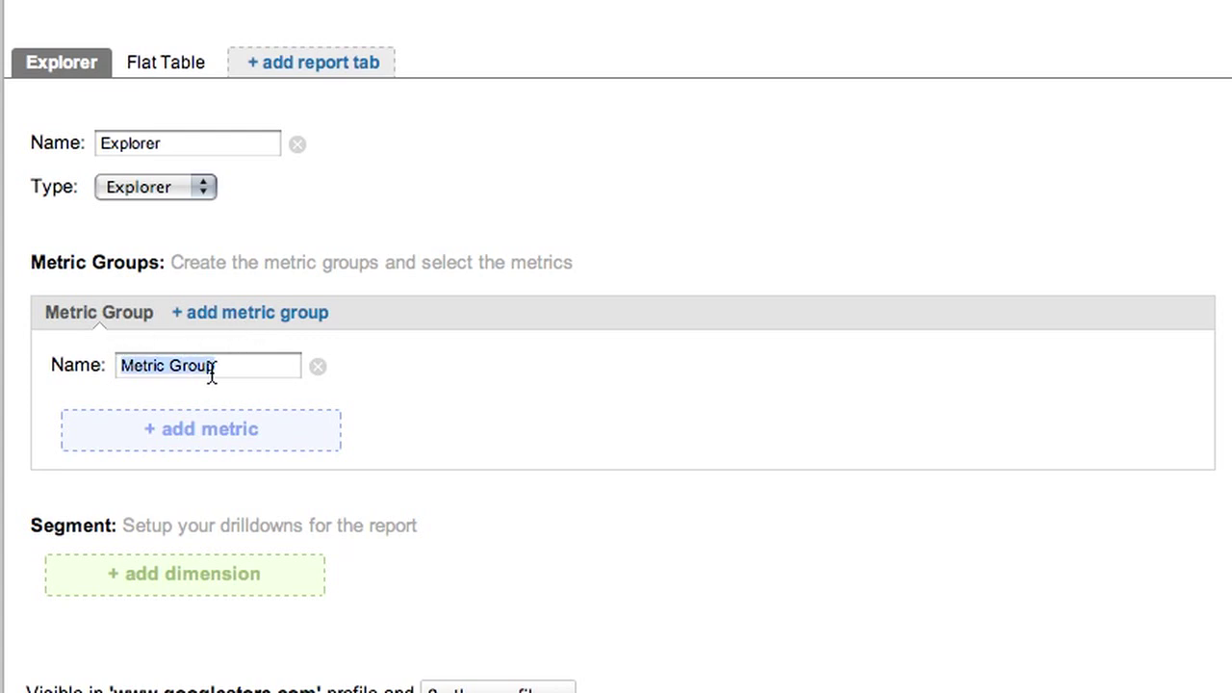
pyautogui.write('Visits, Bounces, Time on Site')
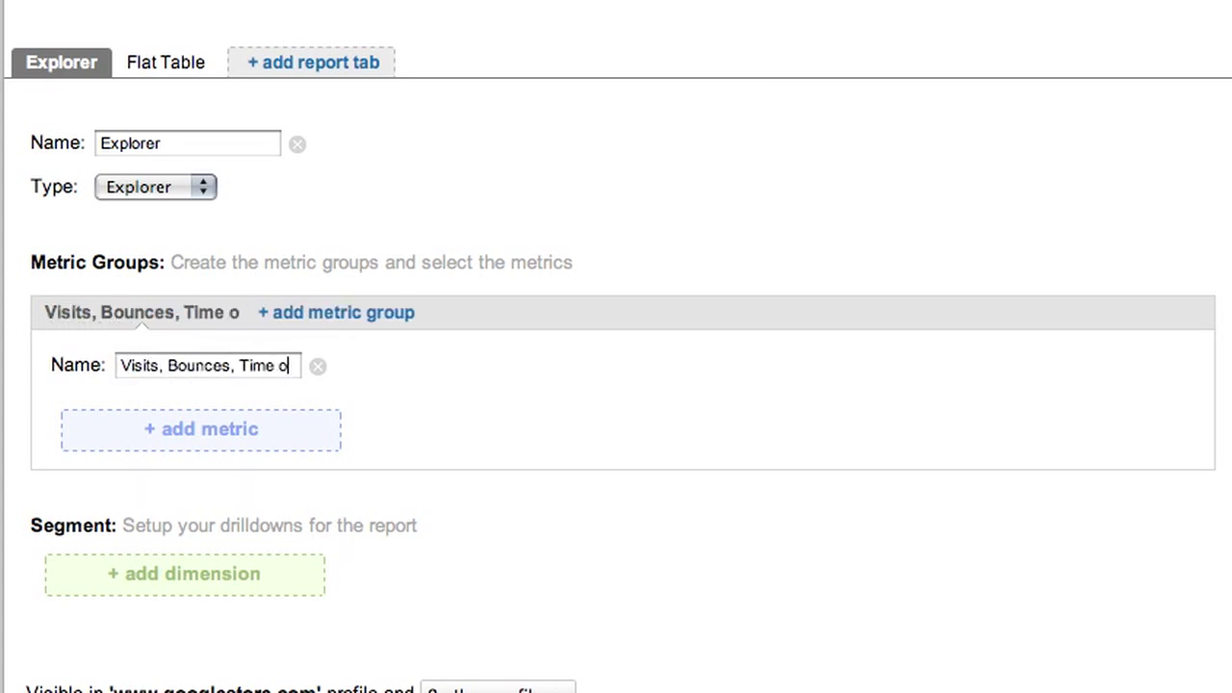
# Step: Add the metrics Visits, Bounces and Avg. Time on Site to the Explorer tab's metric group
pyautogui.click(184, 430)
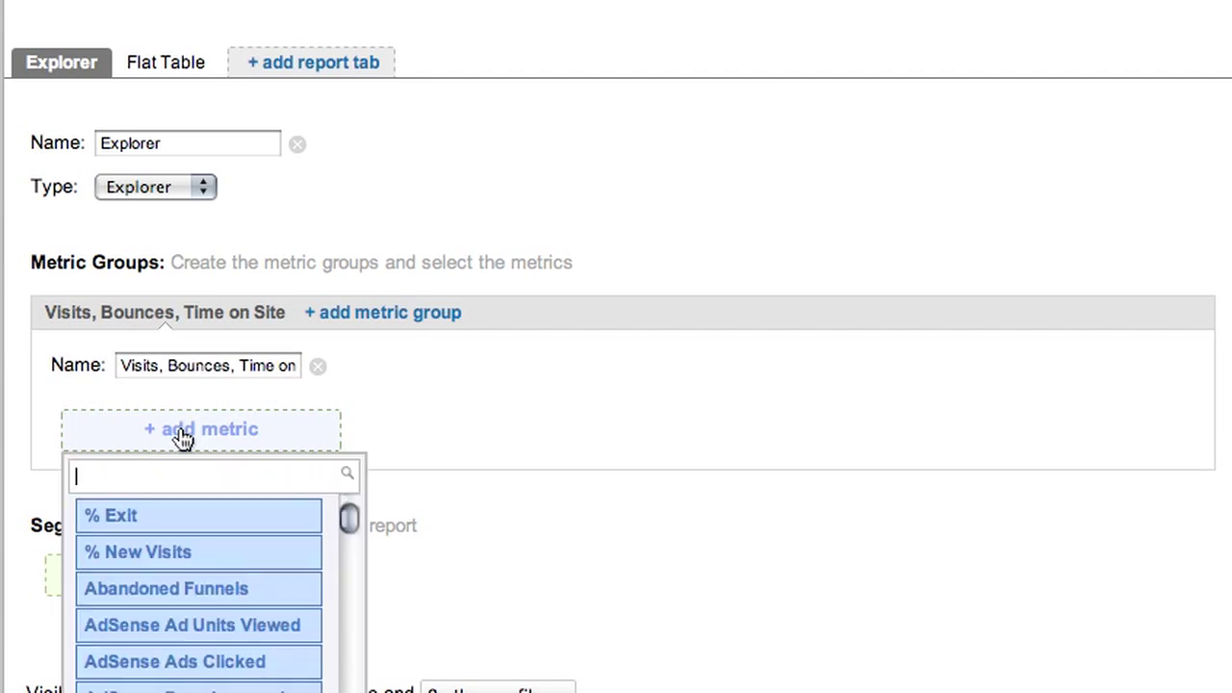
pyautogui.write('visits')
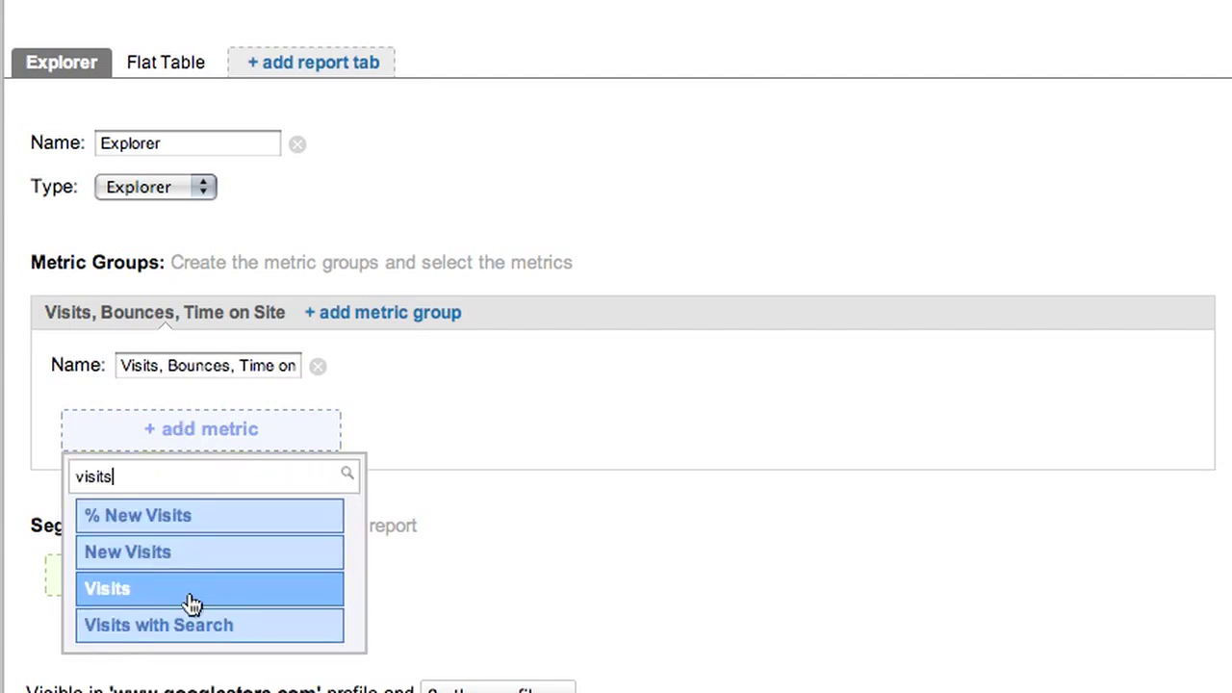
pyautogui.click(192, 590)
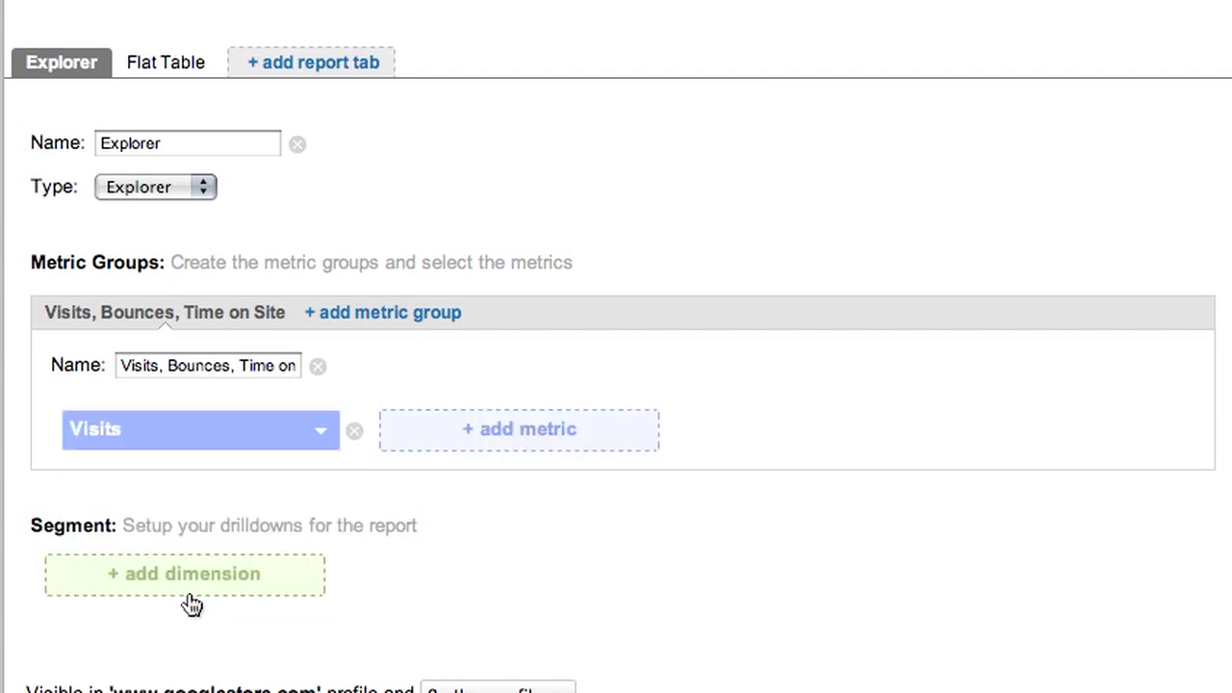
pyautogui.click(476, 441)
pyautogui.write('boun')
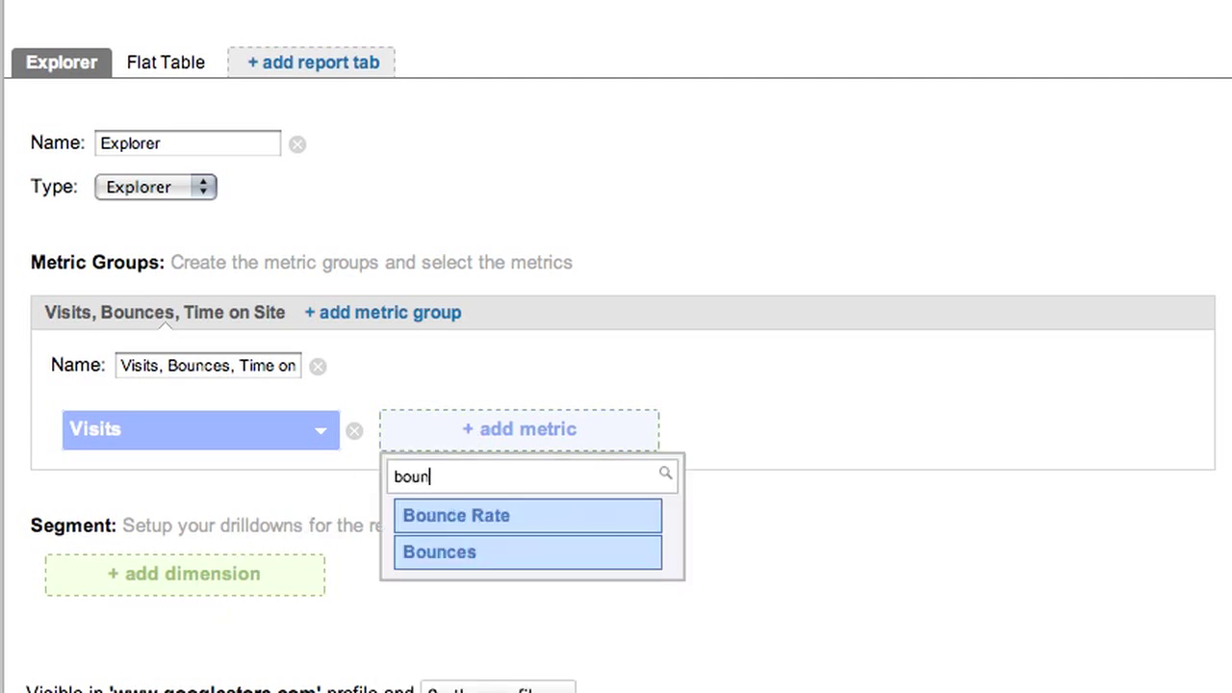
pyautogui.click(507, 553)
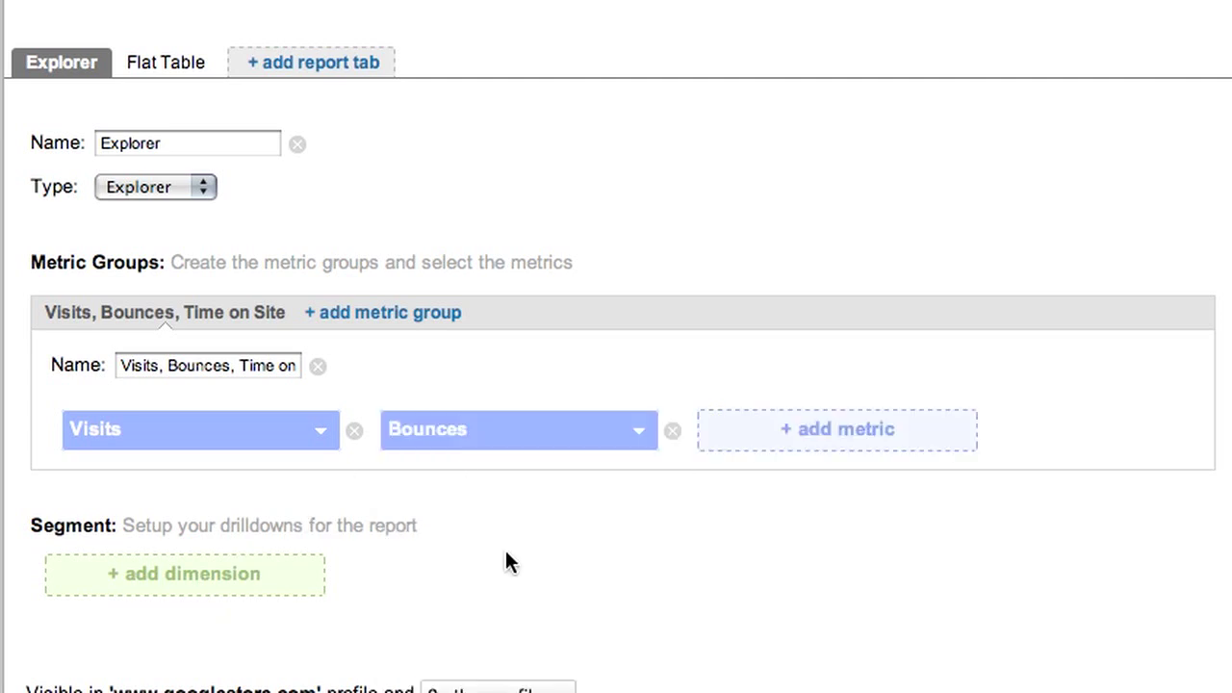
pyautogui.click(826, 427)
pyautogui.write('a')
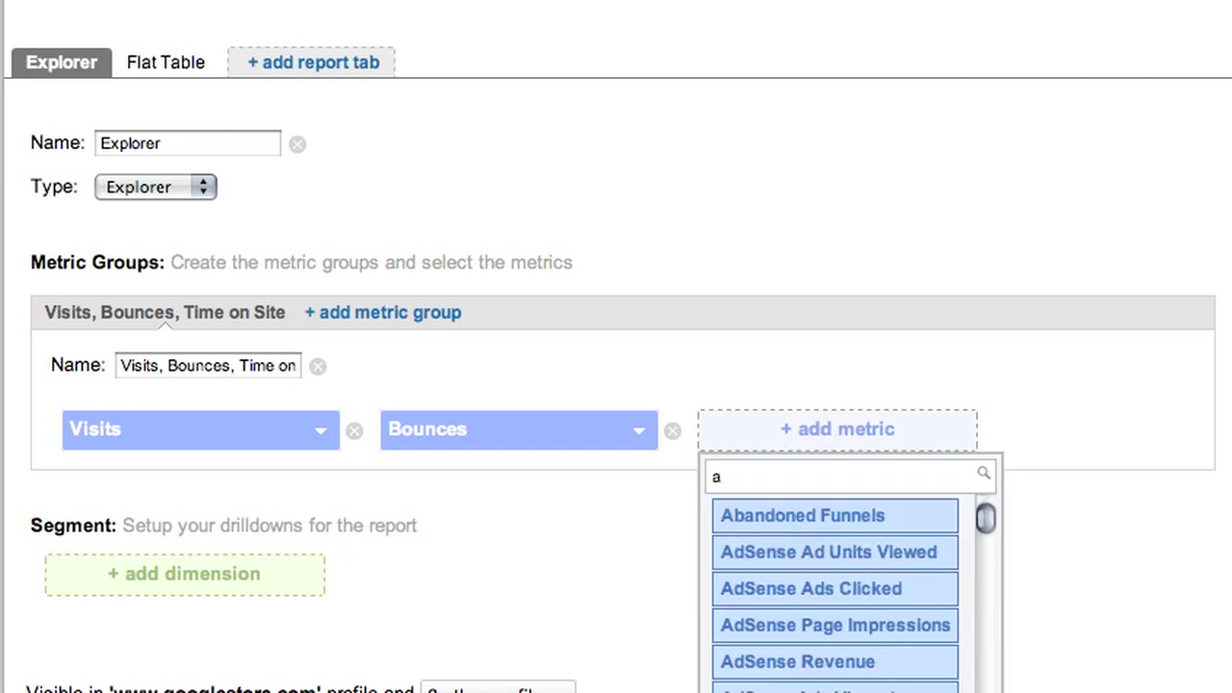
pyautogui.write('vg')
pyautogui.click(848, 587)
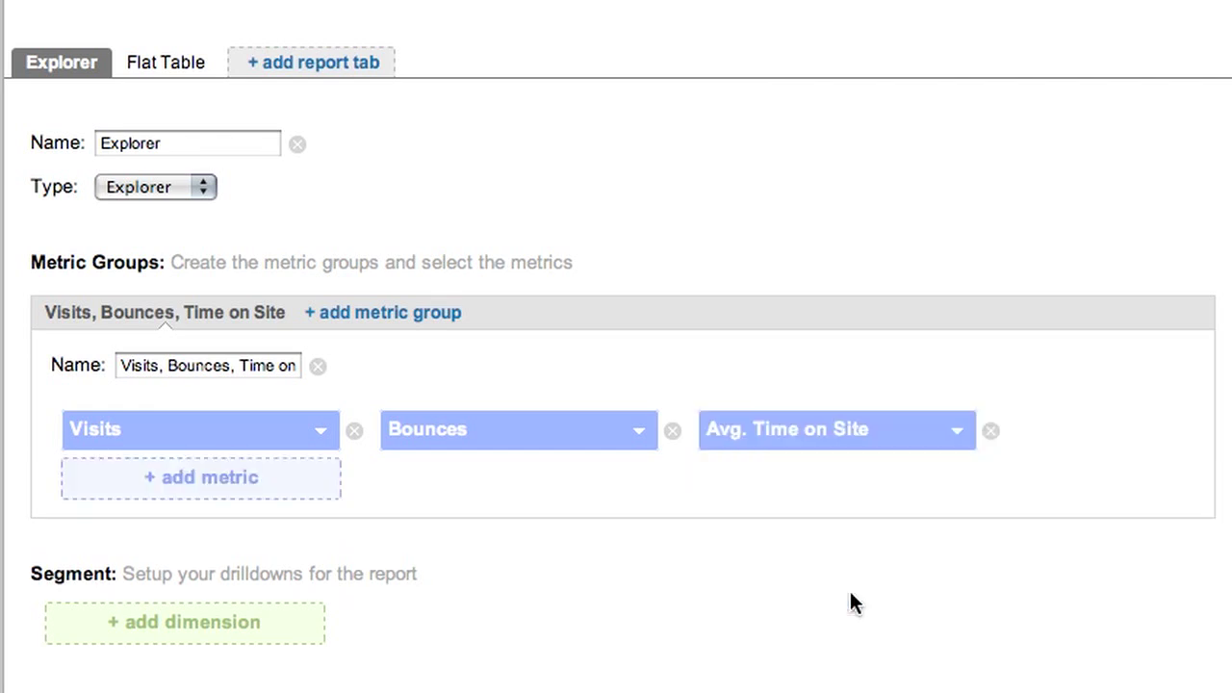
# Step: Set the Explorer tab's segment drilldown to Browser, with Operating System as the dimension beneath it
pyautogui.scroll(-5, 850, 596)
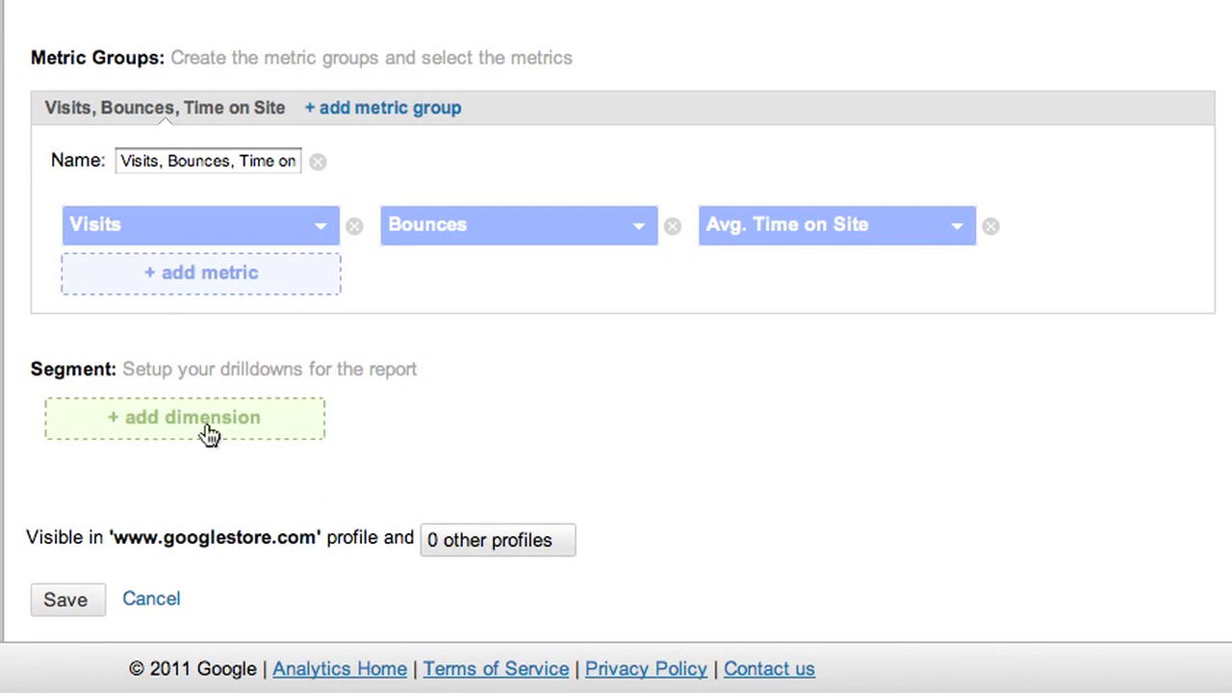
pyautogui.click(209, 434)
pyautogui.write('brow')
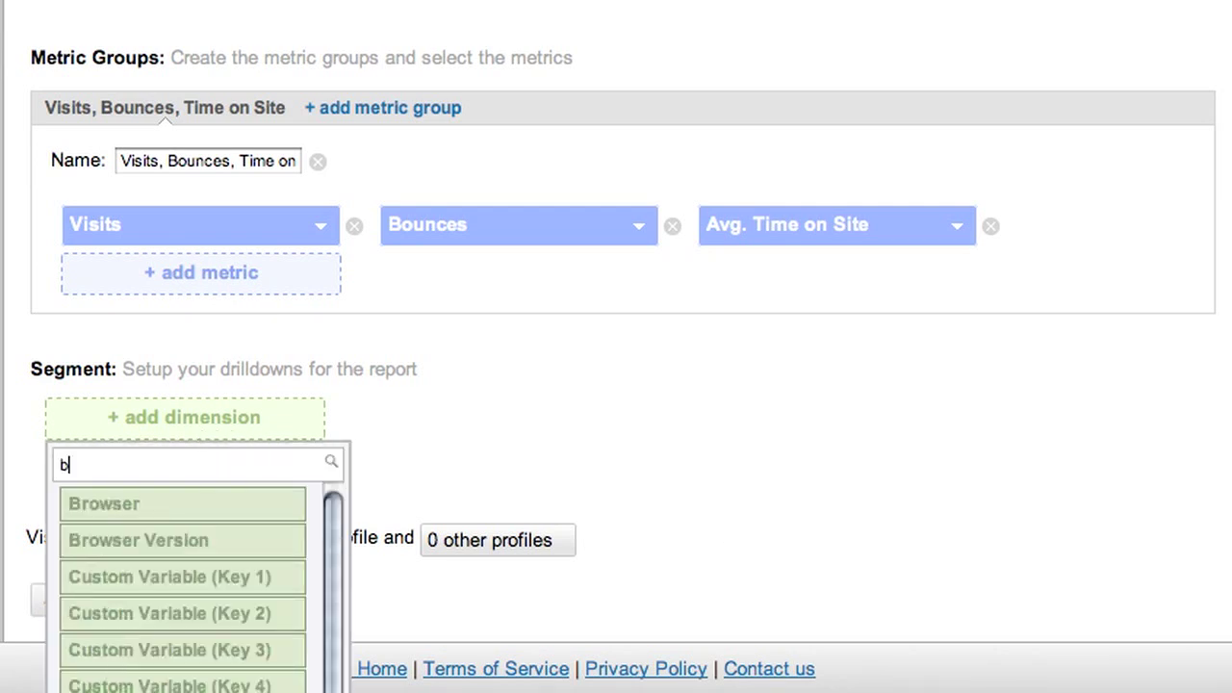
pyautogui.click(199, 504)
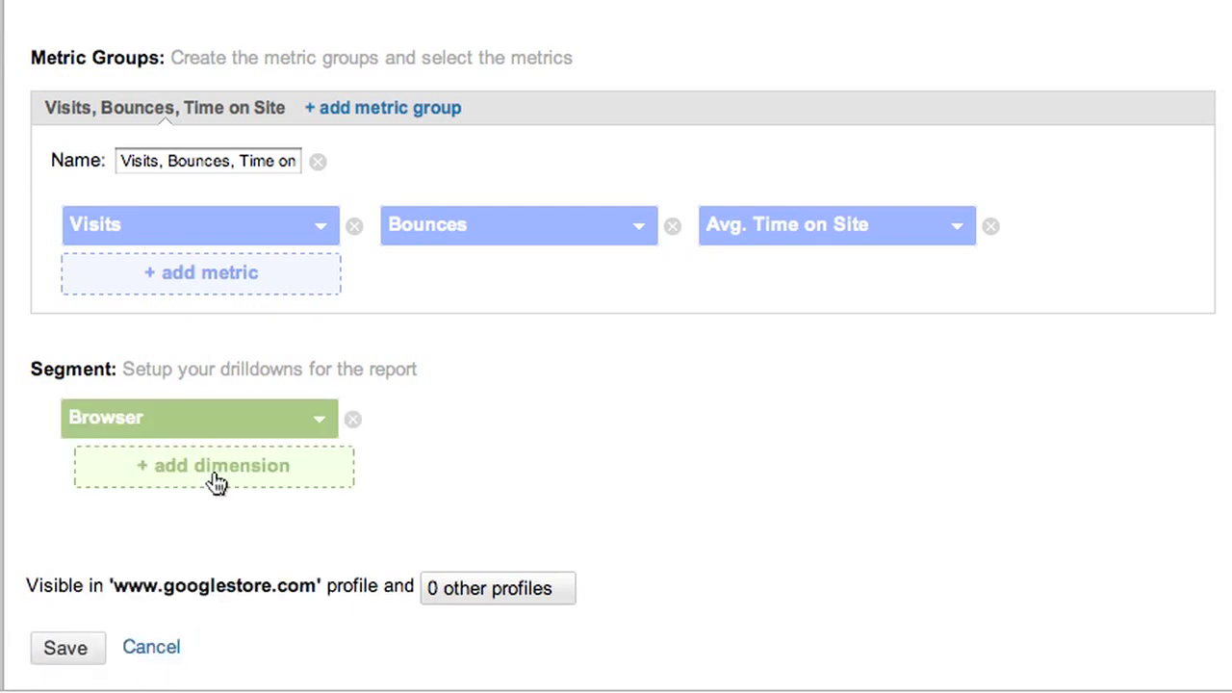
pyautogui.click(217, 471)
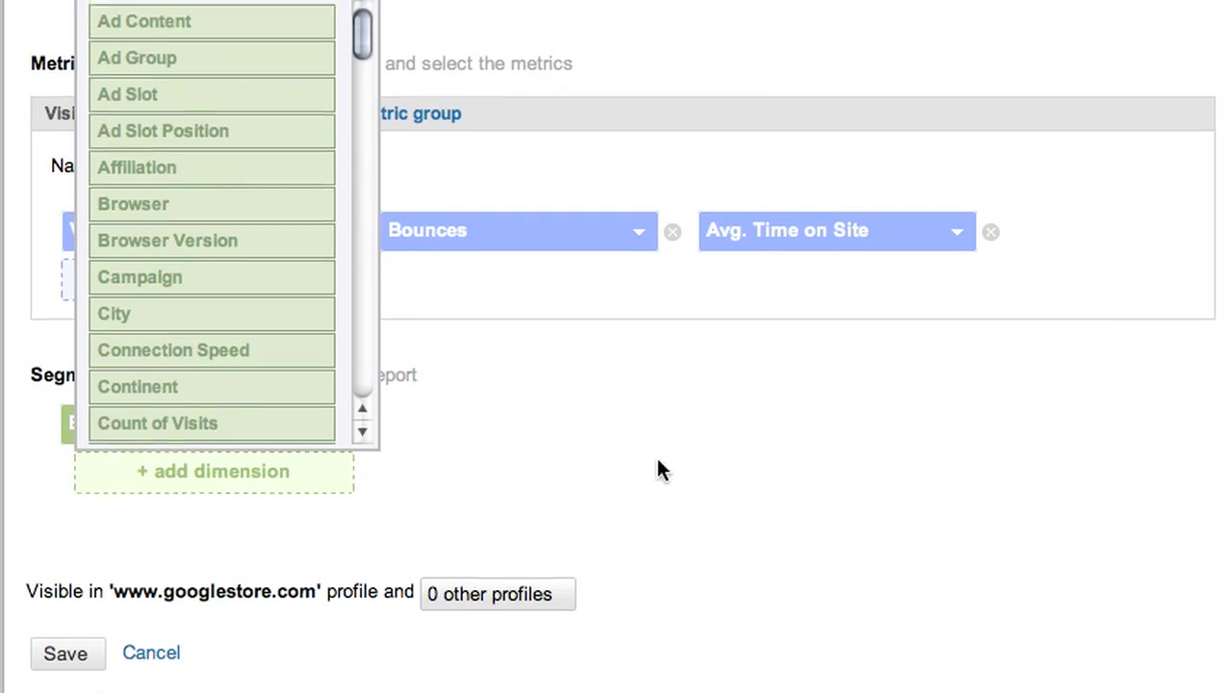
pyautogui.scroll(2, 656, 455)
pyautogui.click(183, 69)
pyautogui.write('cp')
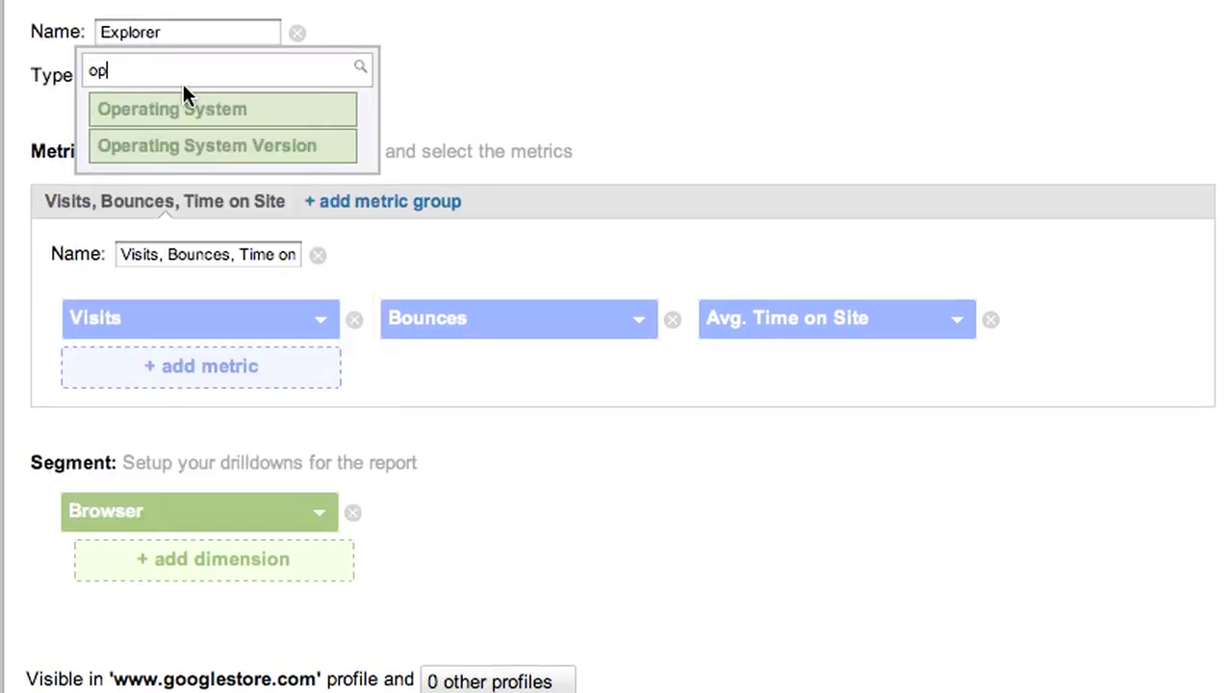
pyautogui.click(192, 113)
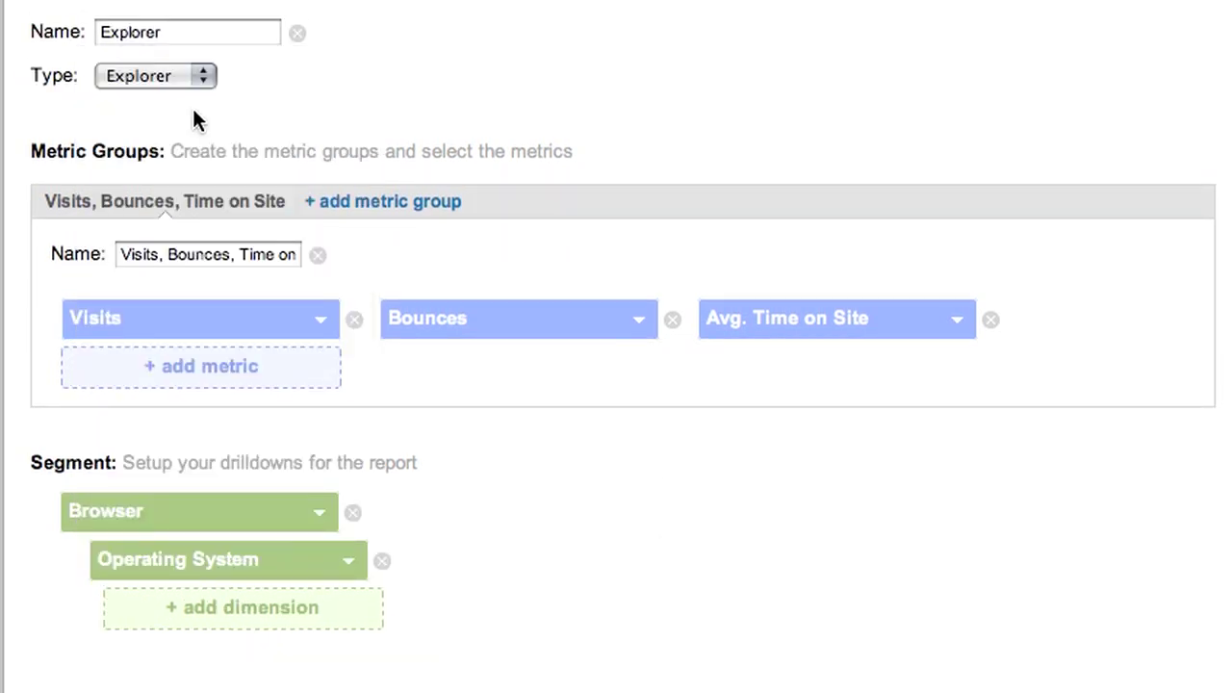
# Step: Add Browser as the first dimension of the Flat Table report tab
pyautogui.scroll(2, 470, 173)
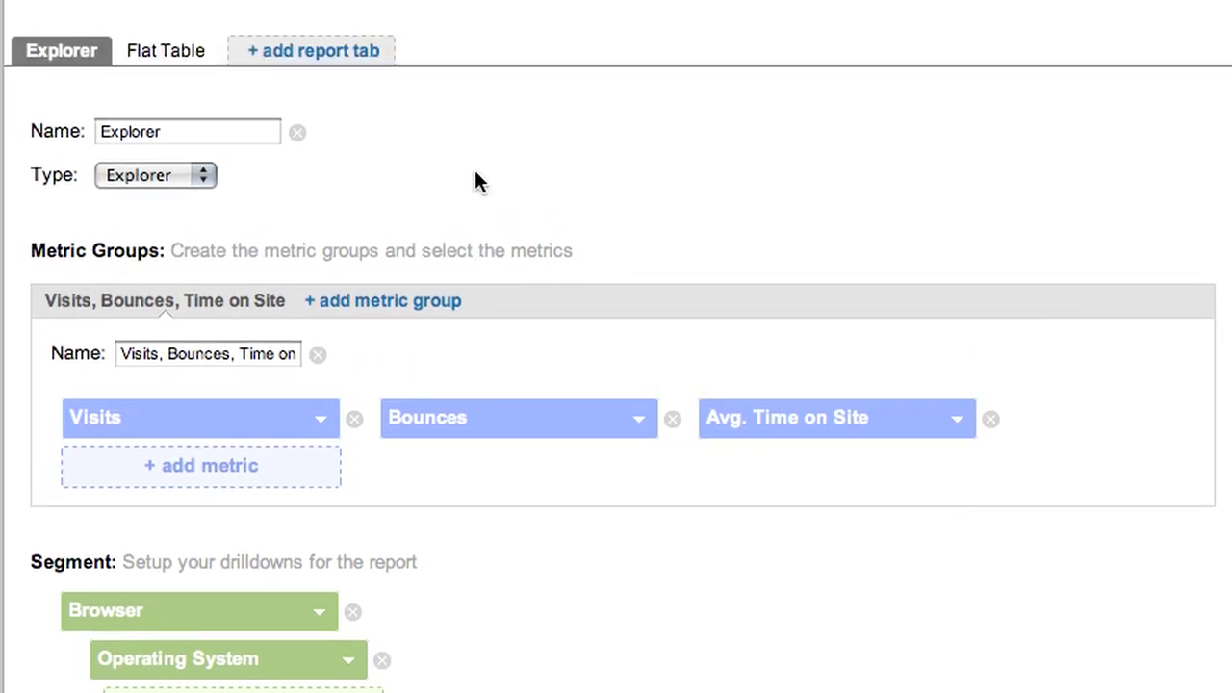
pyautogui.click(164, 50)
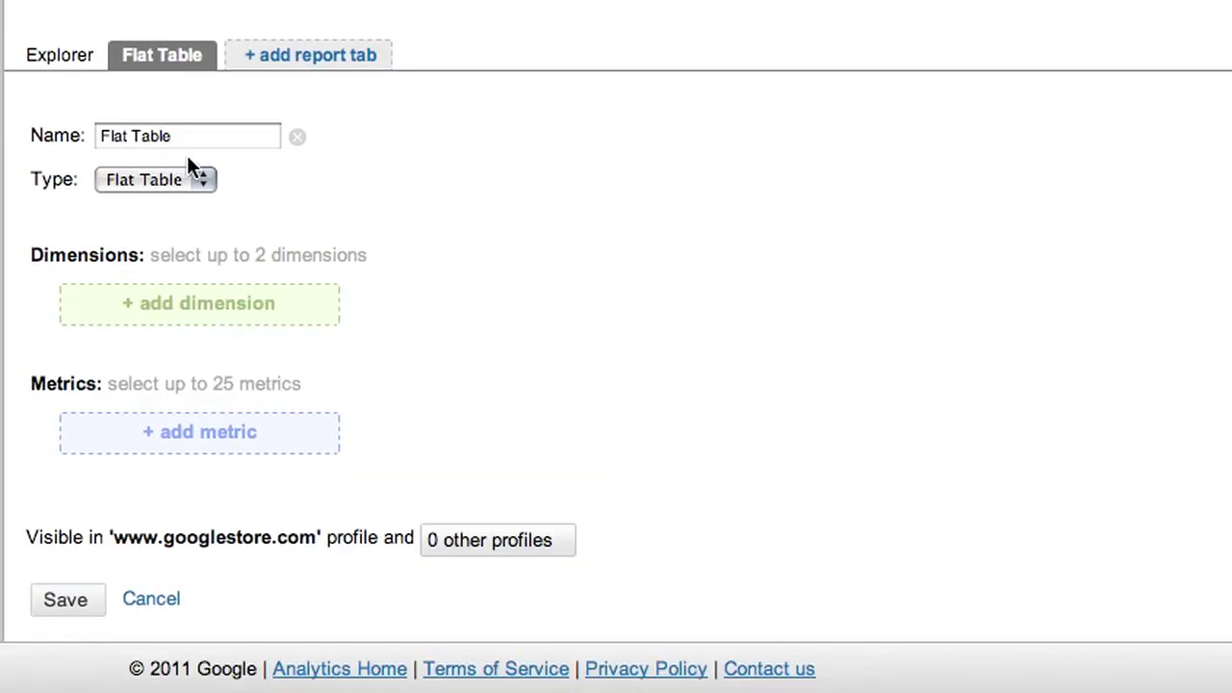
pyautogui.click(208, 313)
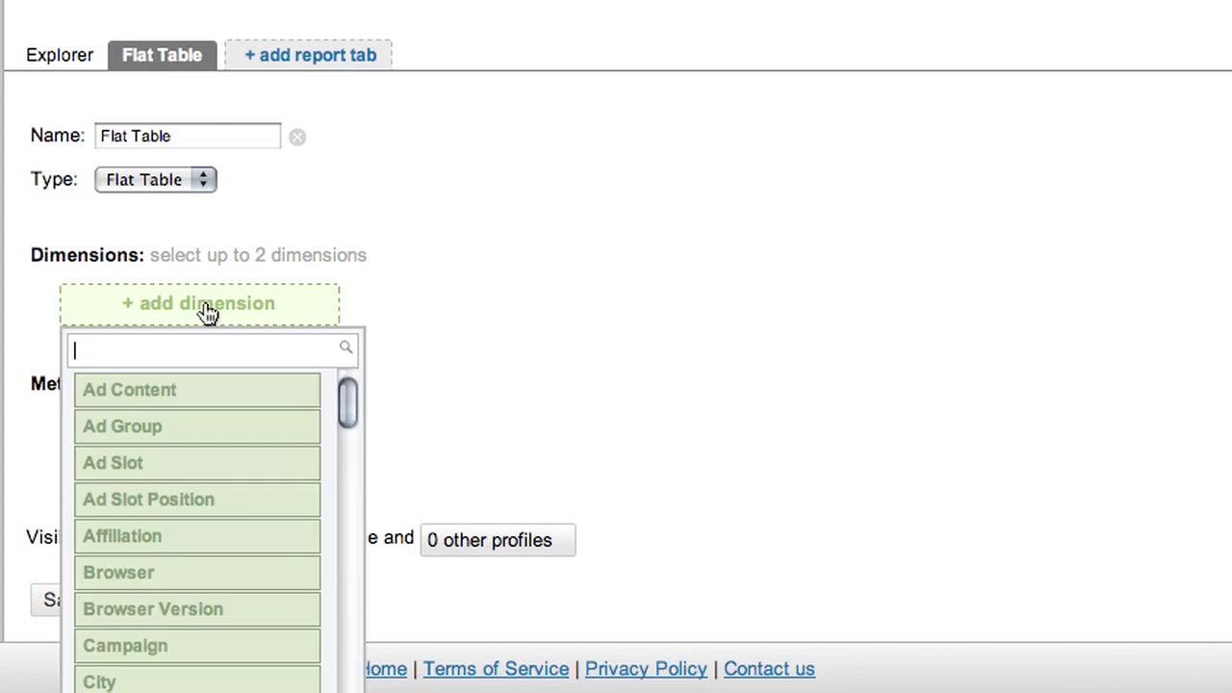
pyautogui.write('brow')
pyautogui.click(211, 401)
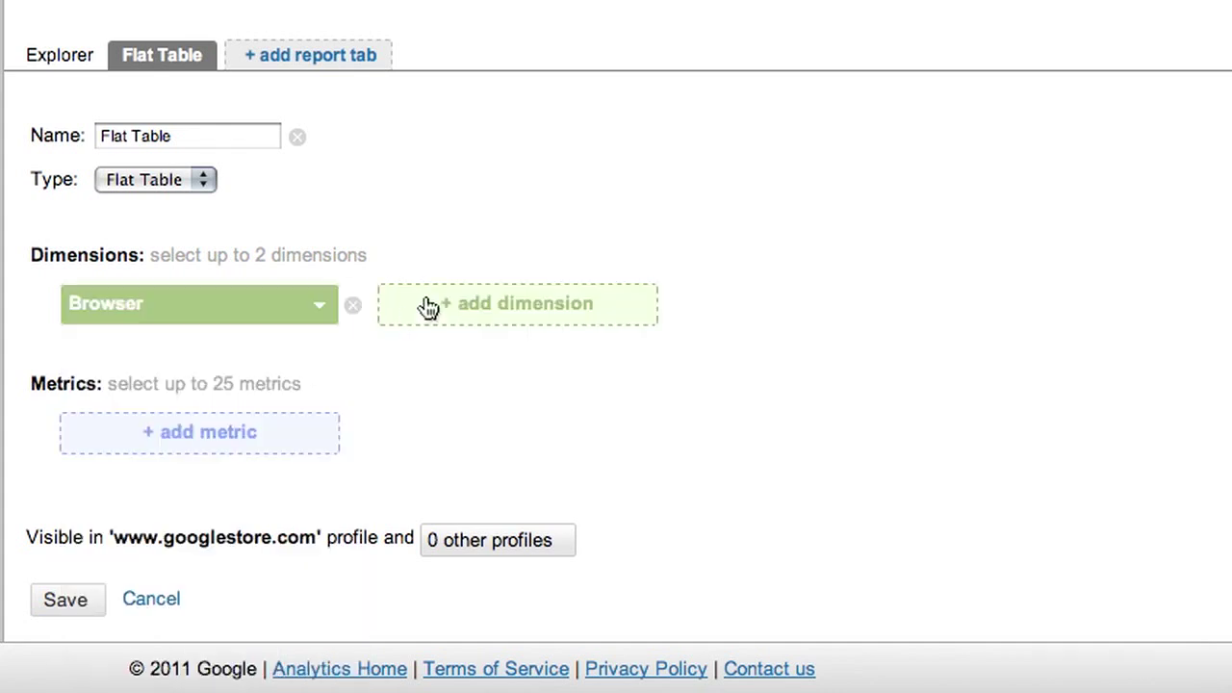
# Step: Add Operating System as the second dimension of the Flat Table report tab
pyautogui.click(428, 306)
pyautogui.write('oper')
pyautogui.click(462, 395)
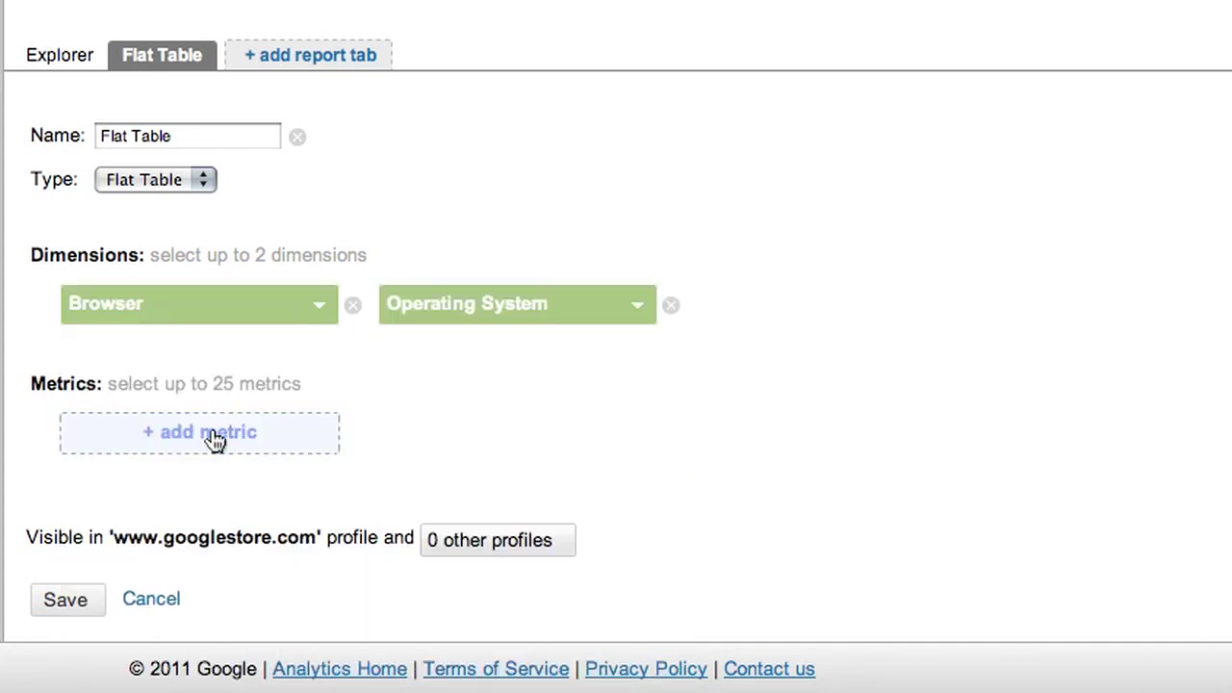
# Step: Add Visits and Bounces as the first two metrics of the Flat Table report tab
pyautogui.click(216, 438)
pyautogui.write('visits')
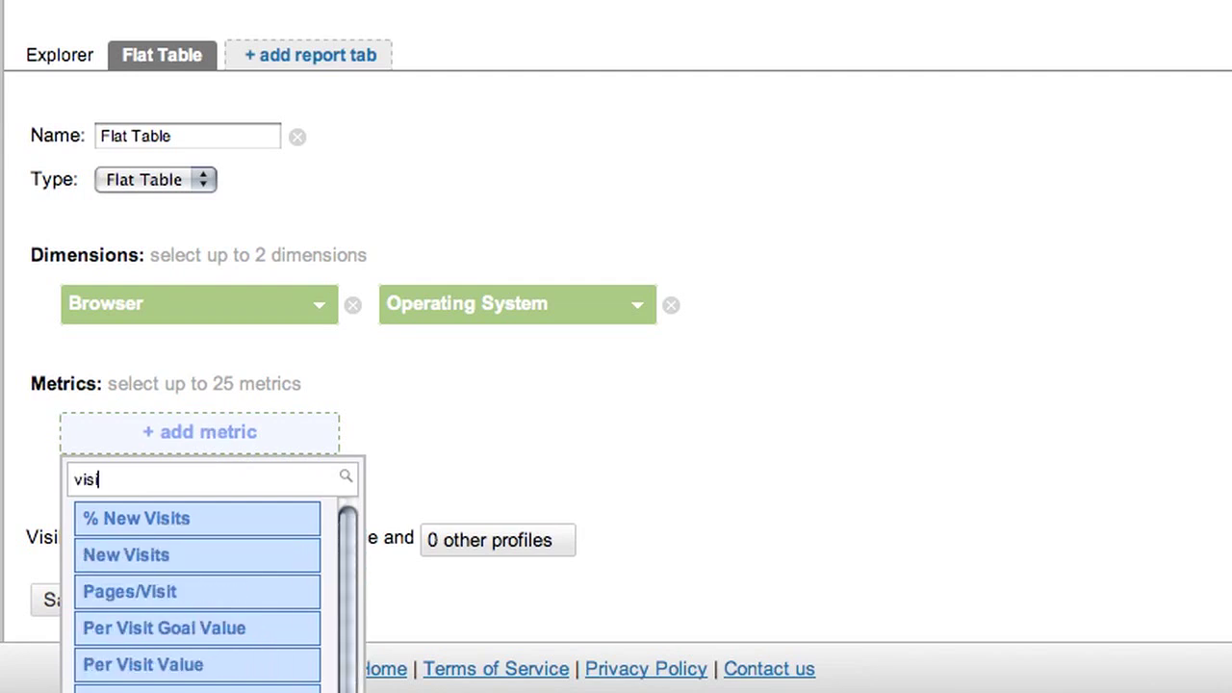
pyautogui.click(173, 589)
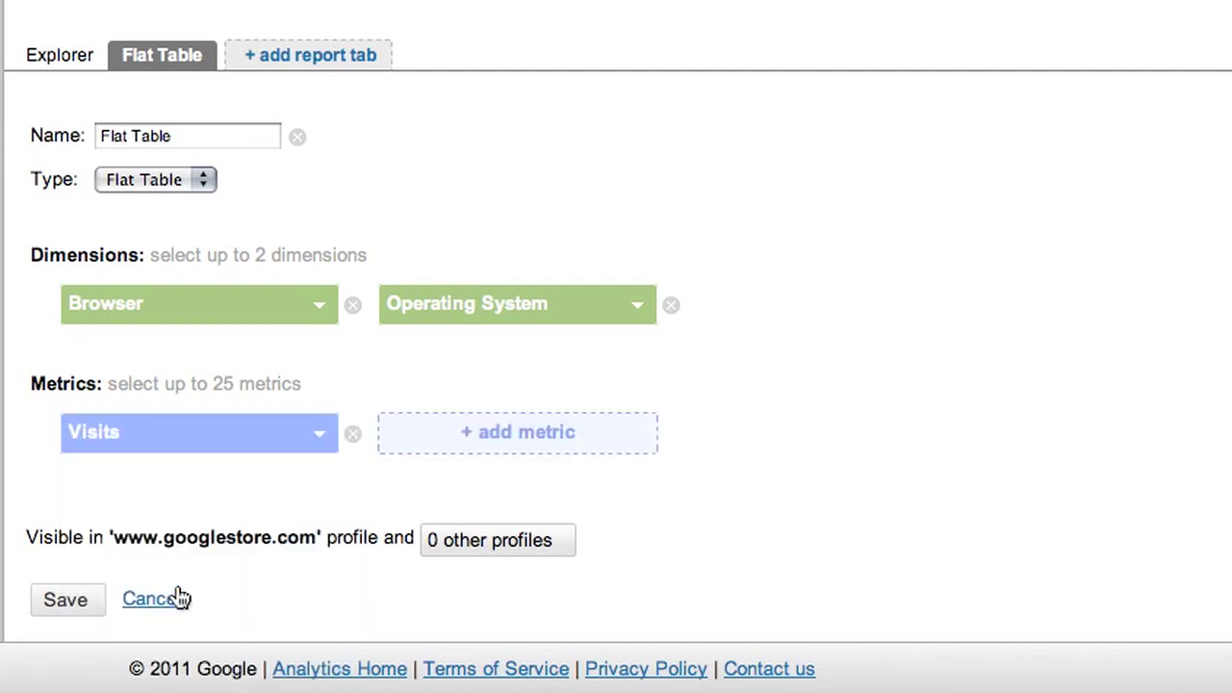
pyautogui.click(446, 449)
pyautogui.write('boun')
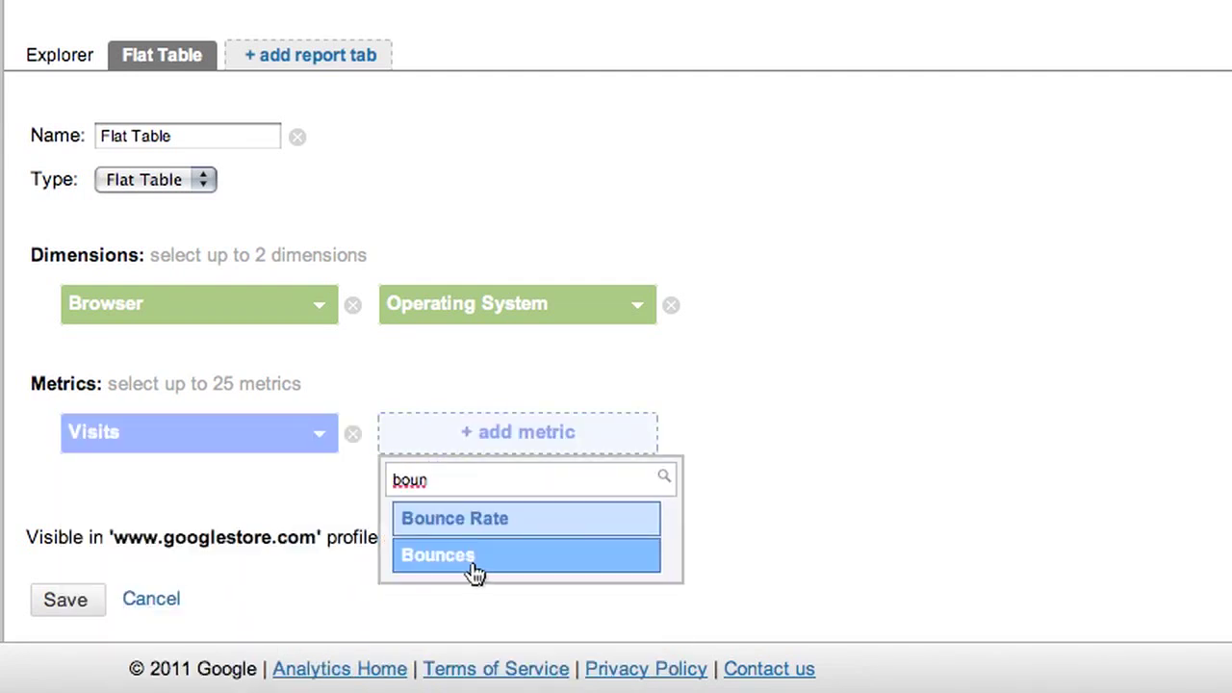
pyautogui.click(474, 558)
# Step: Add Avg. Time on Site as the Flat Table tab's third metric and save the custom report
pyautogui.click(811, 445)
pyautogui.write('ave')
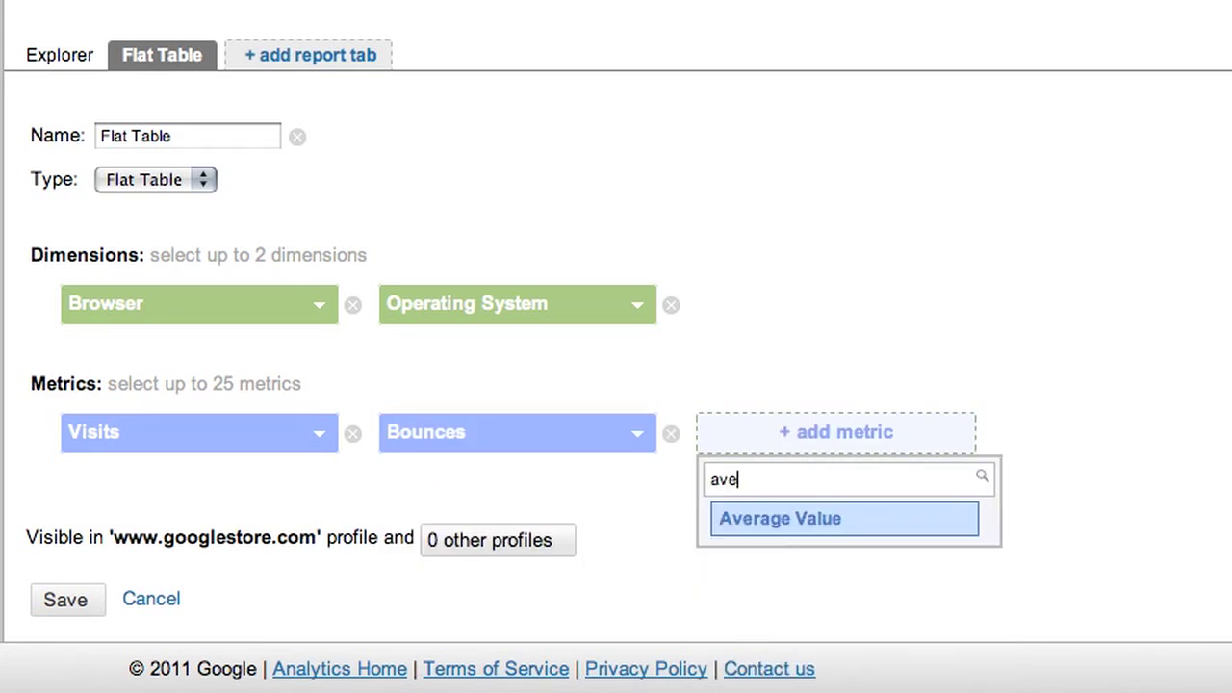
pyautogui.press('BackSpace')
pyautogui.click(922, 595)
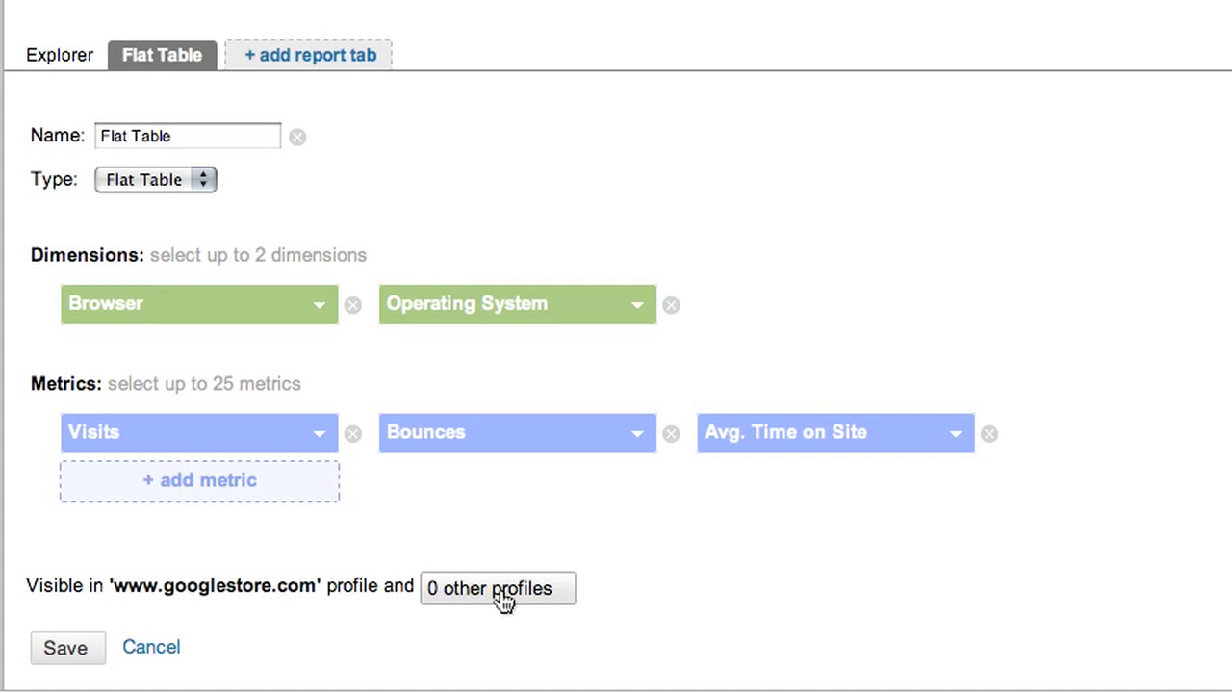
pyautogui.click(70, 659)
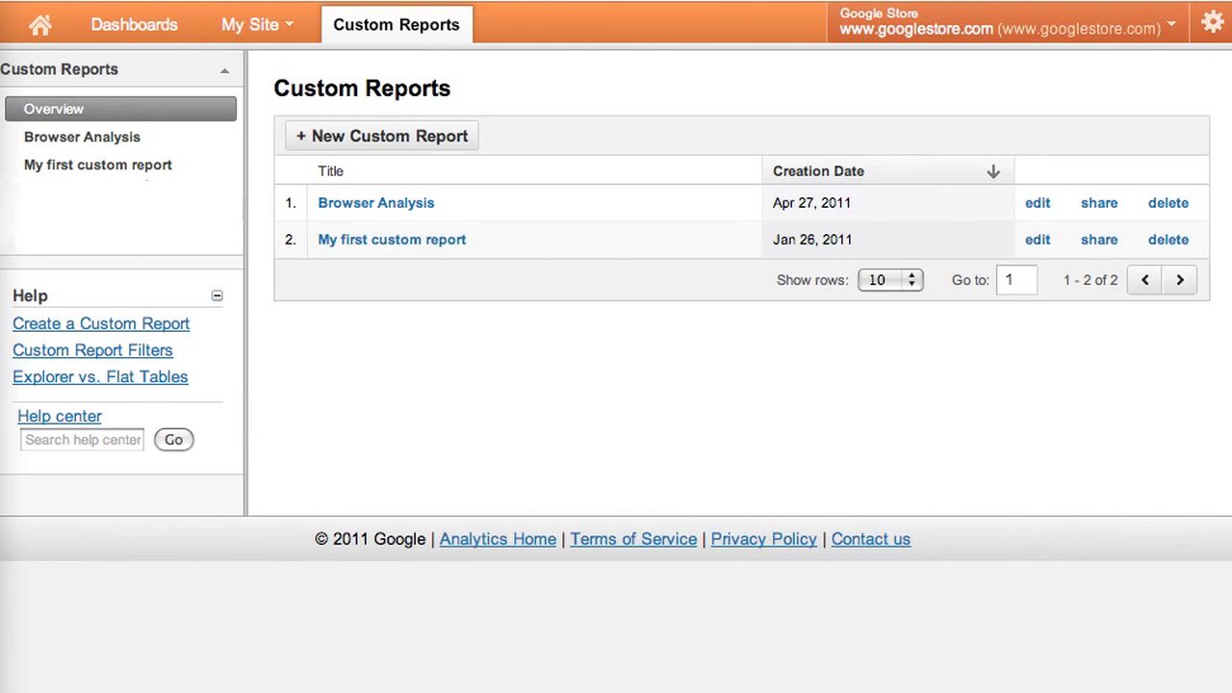